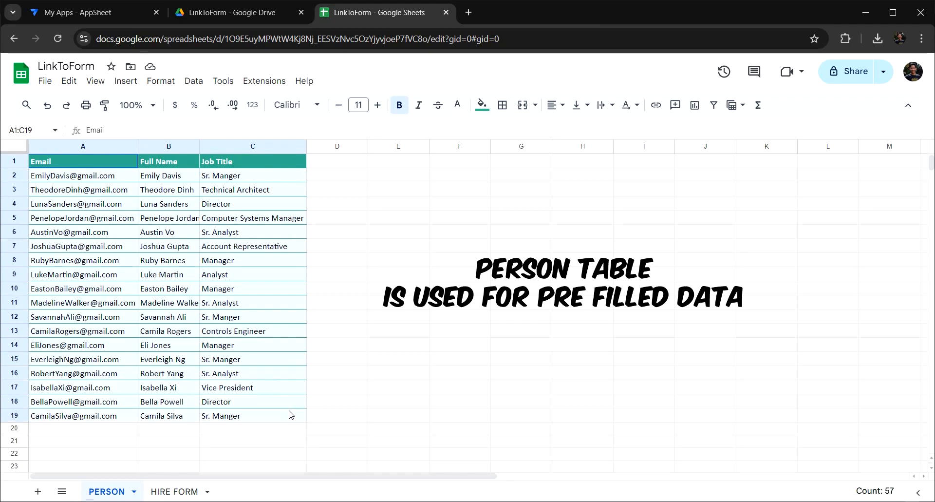
Step: Review the HIRE FORM sheet's column headers, including the highlighted Email, Full Name and Job Title columns
click(397, 386)
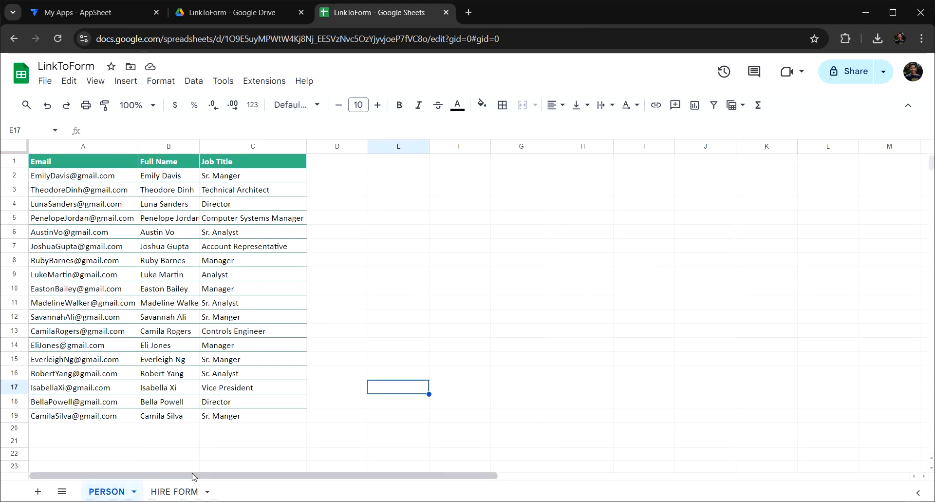
click(179, 492)
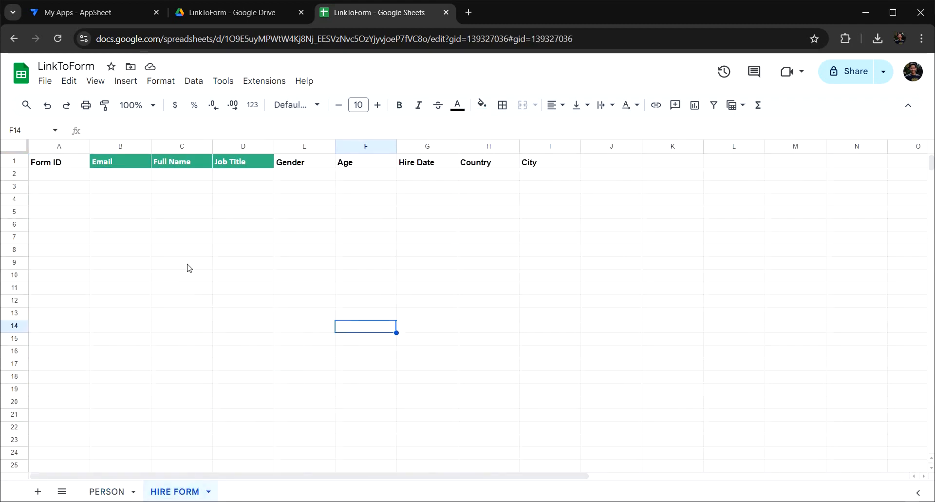
drag(75, 161, 526, 174)
click(488, 225)
drag(101, 165, 250, 166)
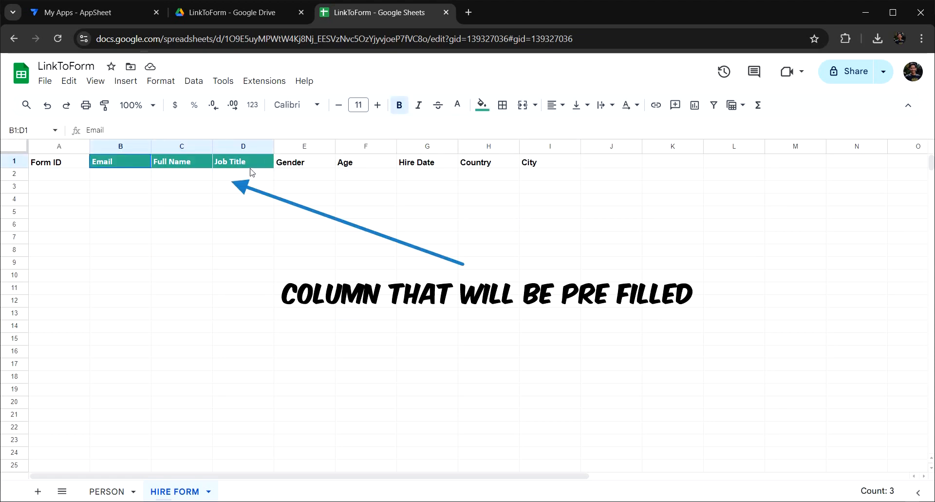
click(247, 224)
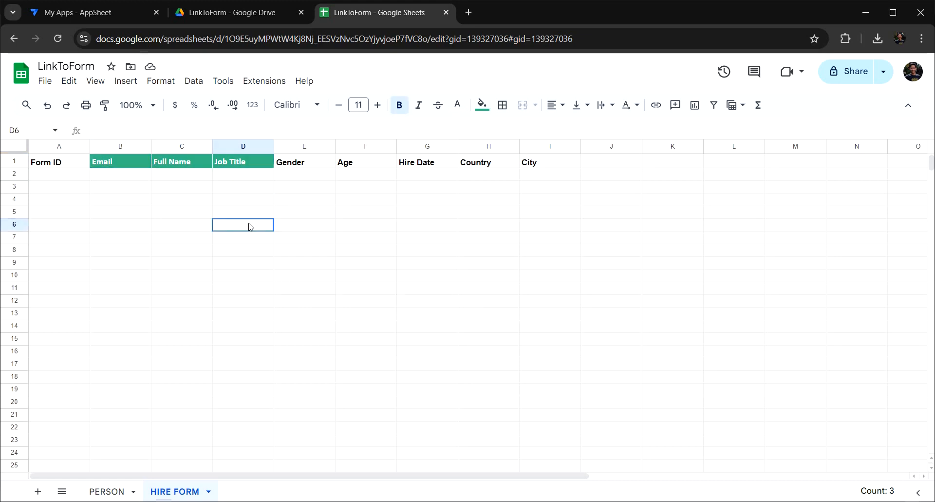
Step: Create an AppSheet app from the LinkToForm spreadsheet and dismiss its welcome dialog
click(249, 83)
mouse_move(410, 171)
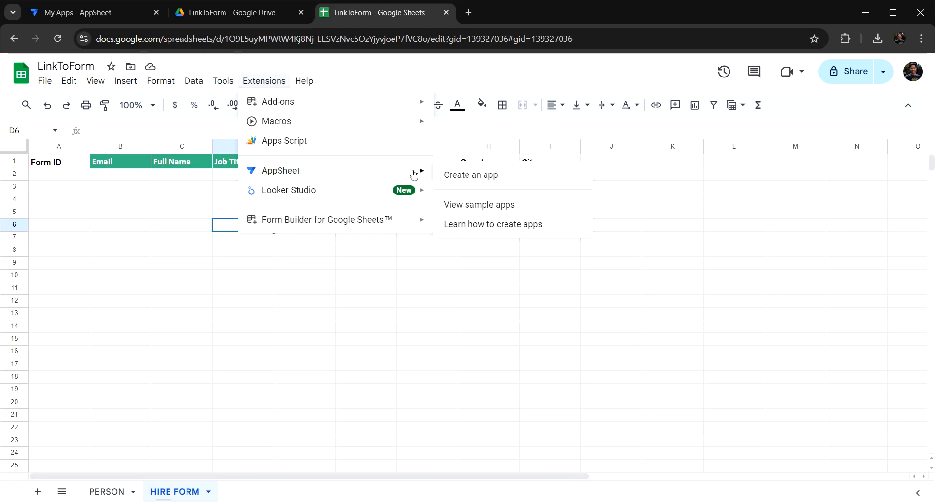
click(451, 175)
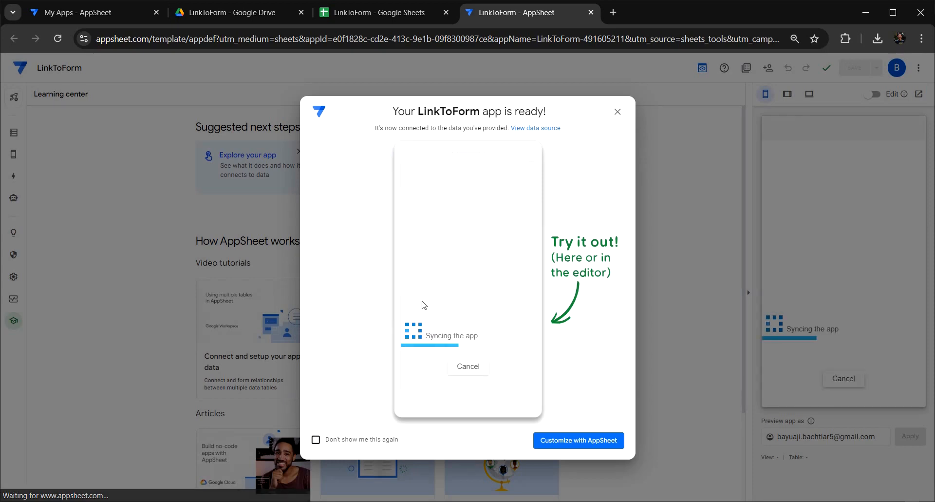
click(617, 115)
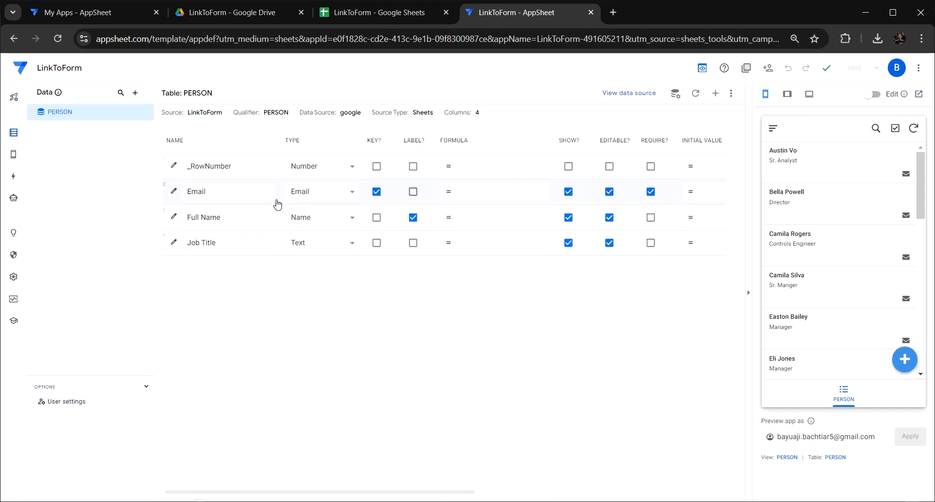
Step: Add the HIRE FORM worksheet to the app as a new table with updates, adds and deletes allowed
key(ctrl+plus)
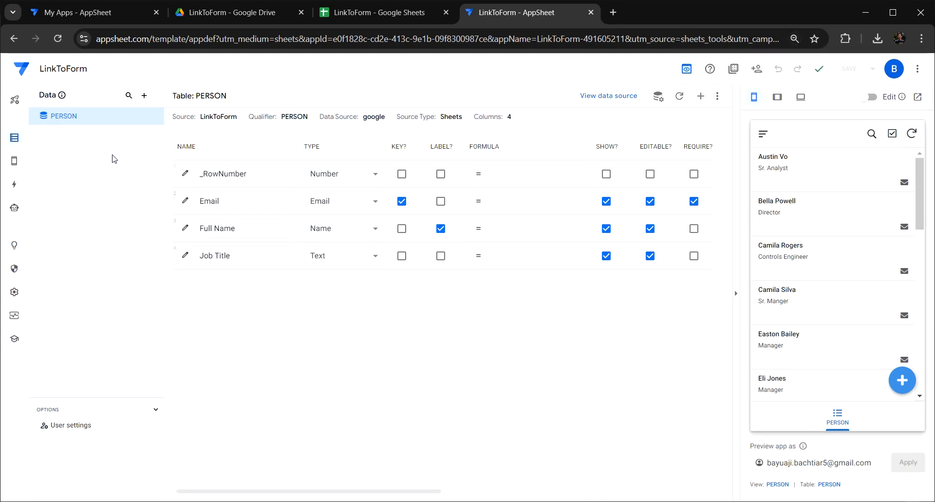
click(146, 97)
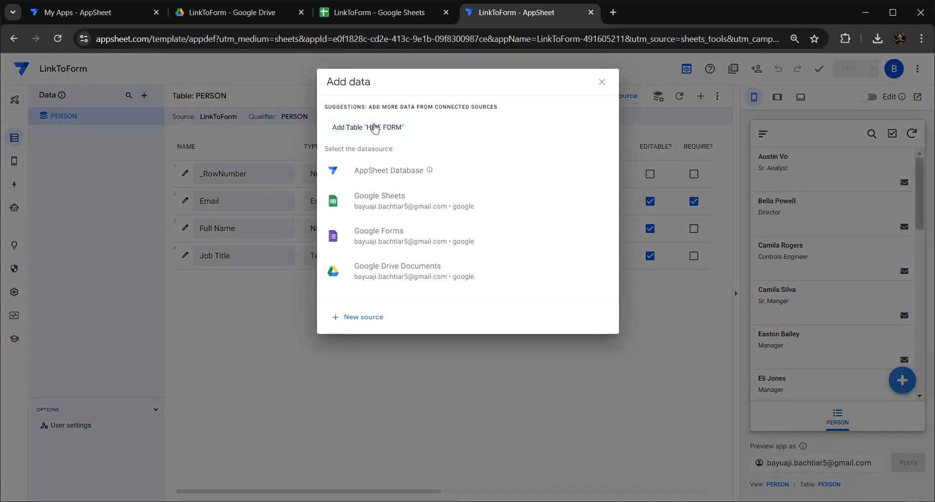
click(360, 128)
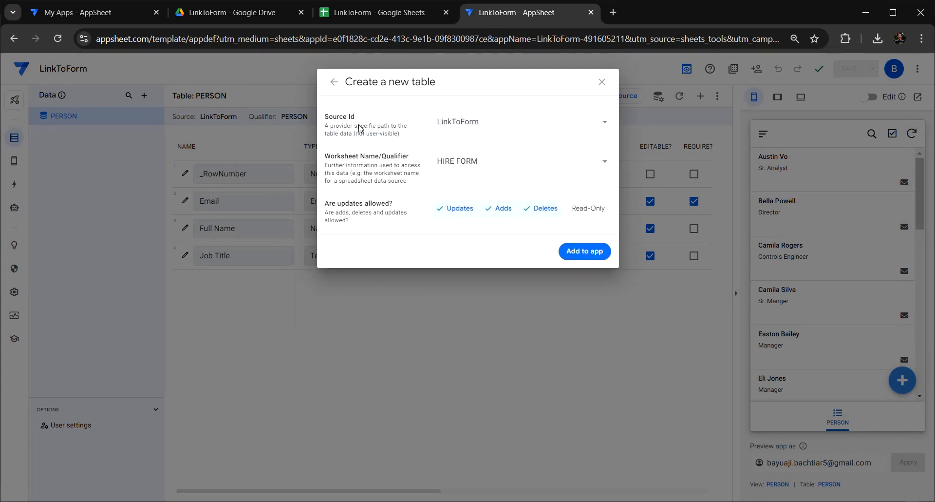
click(589, 251)
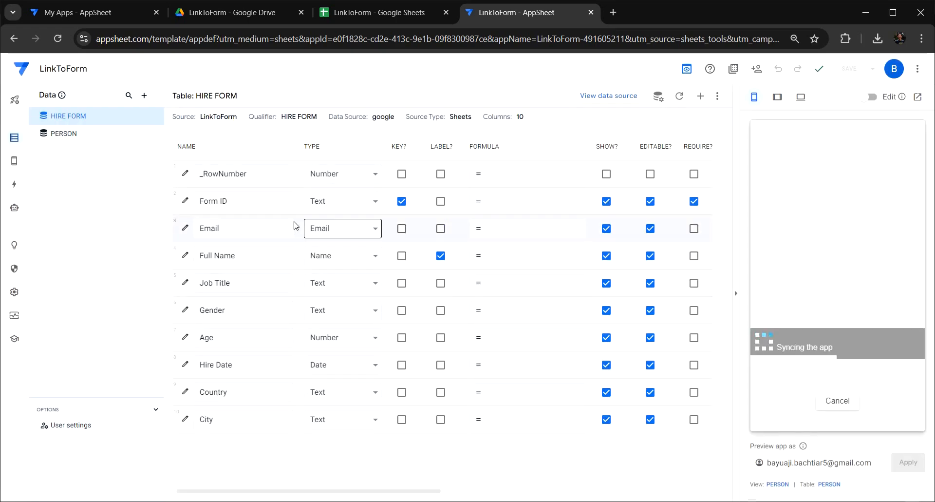
Step: Inspect the initial value formula of the Form ID column in the HIRE FORM table without changing it
click(736, 294)
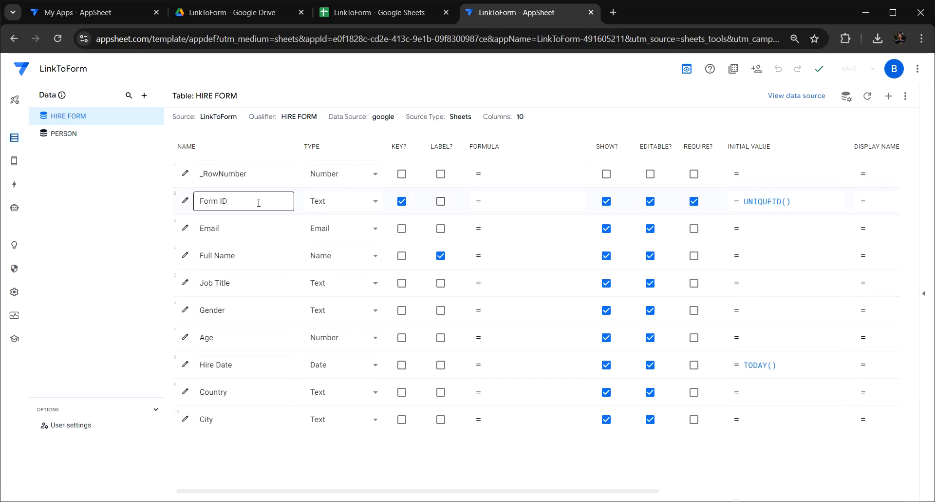
click(808, 205)
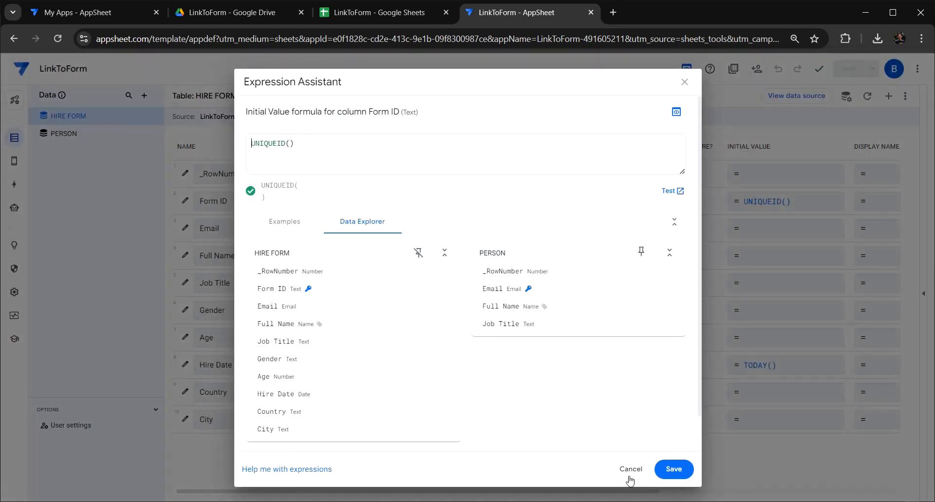
click(630, 479)
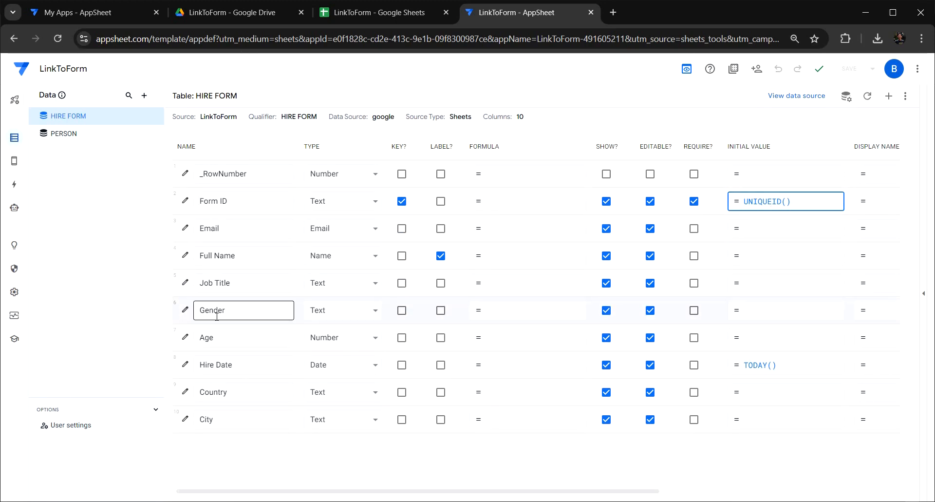
Step: Change the HIRE FORM table's Gender column to type Enum with the values Male and Female, and save the app
click(185, 311)
click(414, 249)
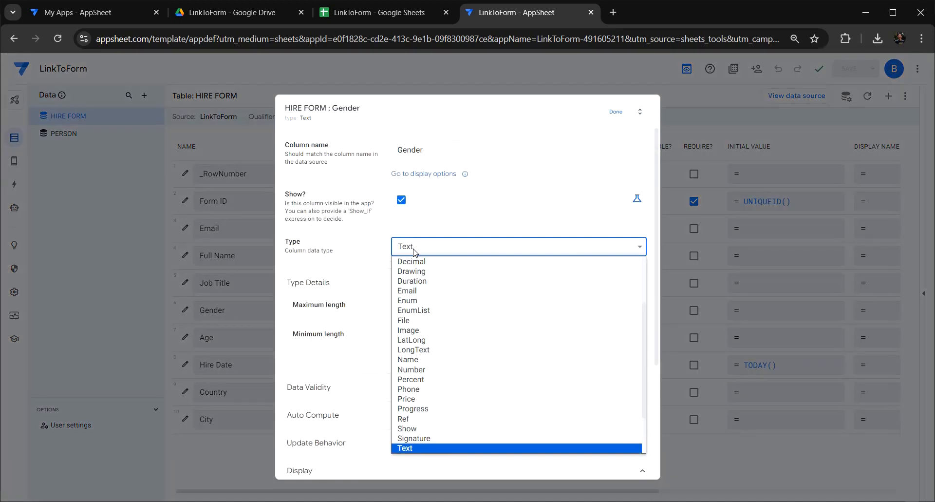
click(411, 300)
click(441, 315)
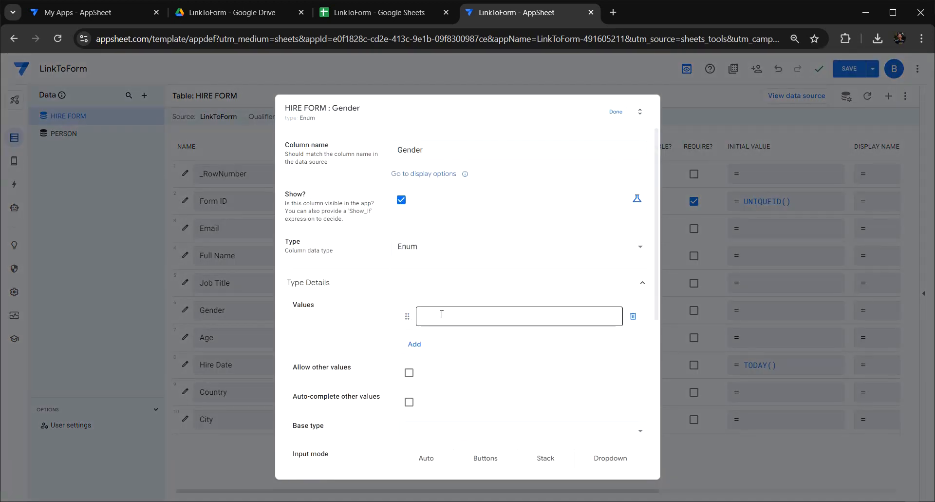
click(414, 344)
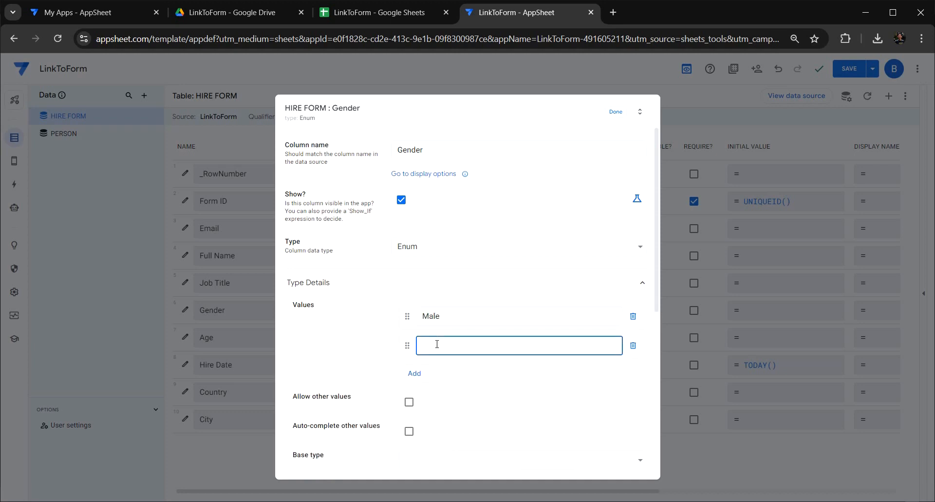
click(508, 395)
click(614, 111)
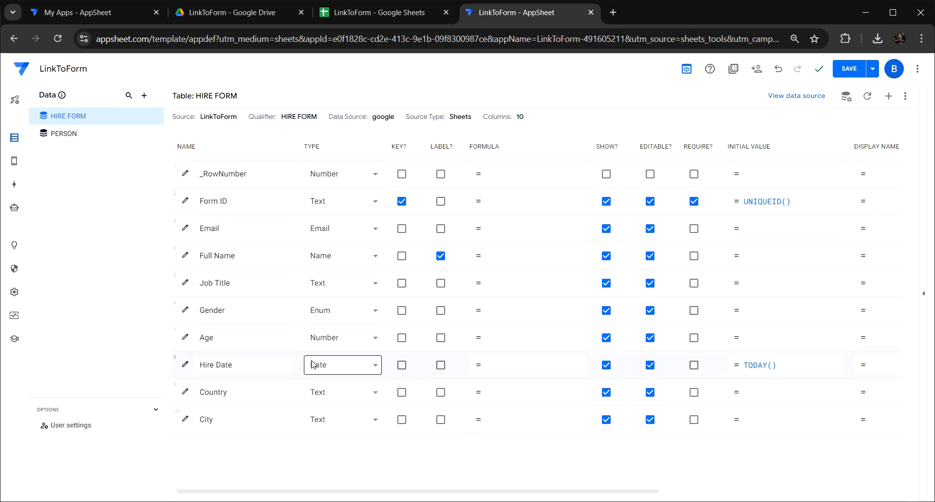
click(849, 68)
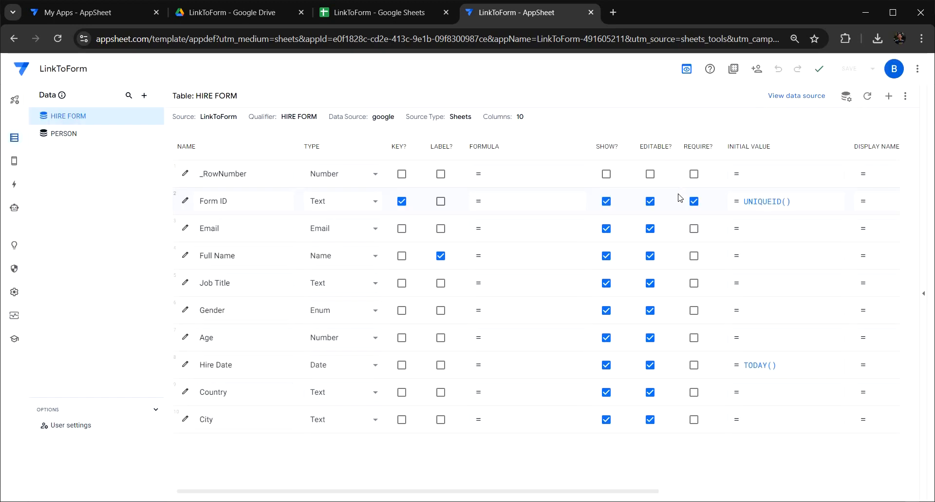
Step: Set the view type of the PERSON view to table
click(923, 294)
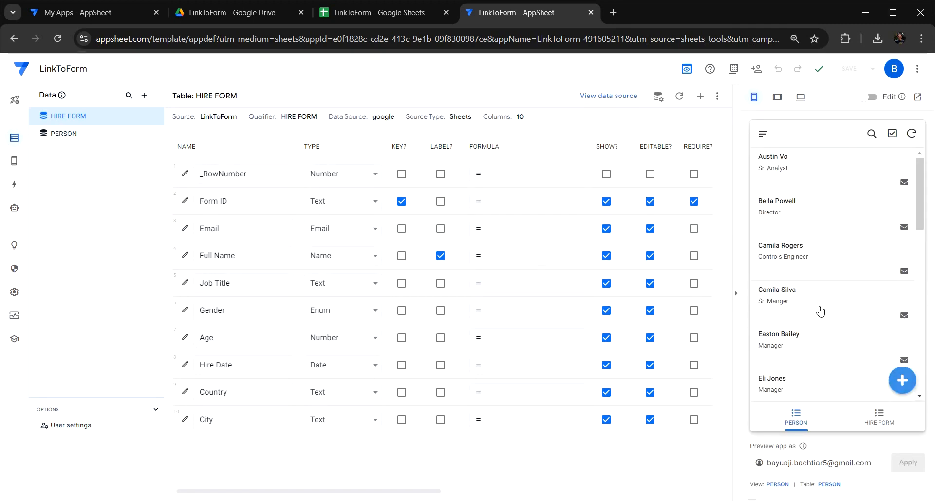
click(14, 161)
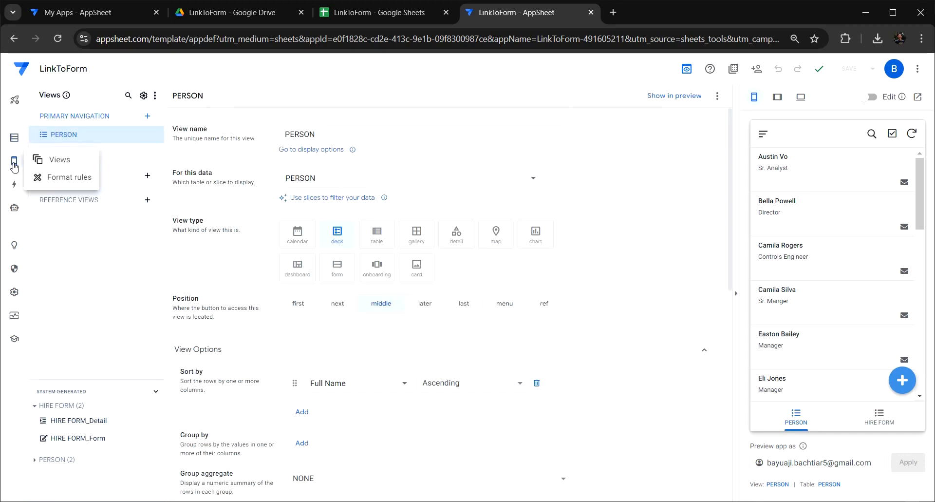
click(374, 243)
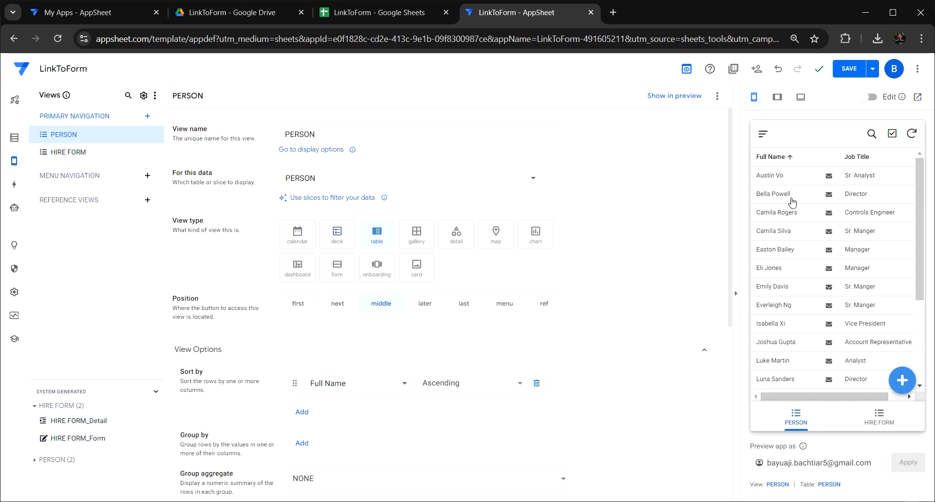
Step: Set the PERSON view's column order manually to Full Name, Job Title, Email and save the app
scroll(418, 372, down, 6)
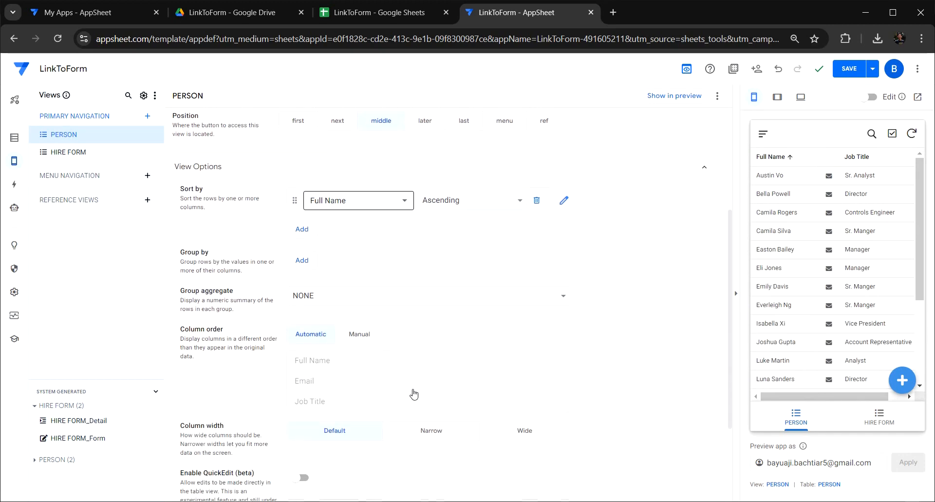
click(348, 211)
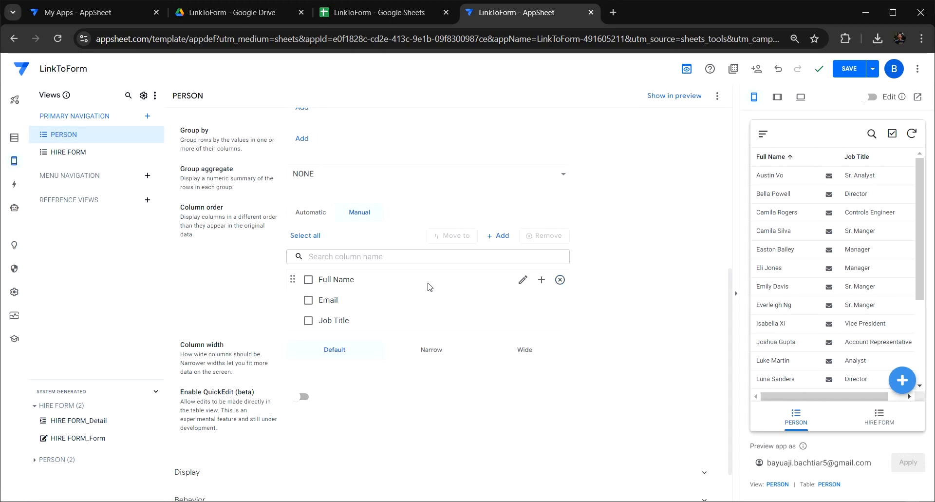
scroll(344, 259, down, 1)
drag(294, 251, 297, 272)
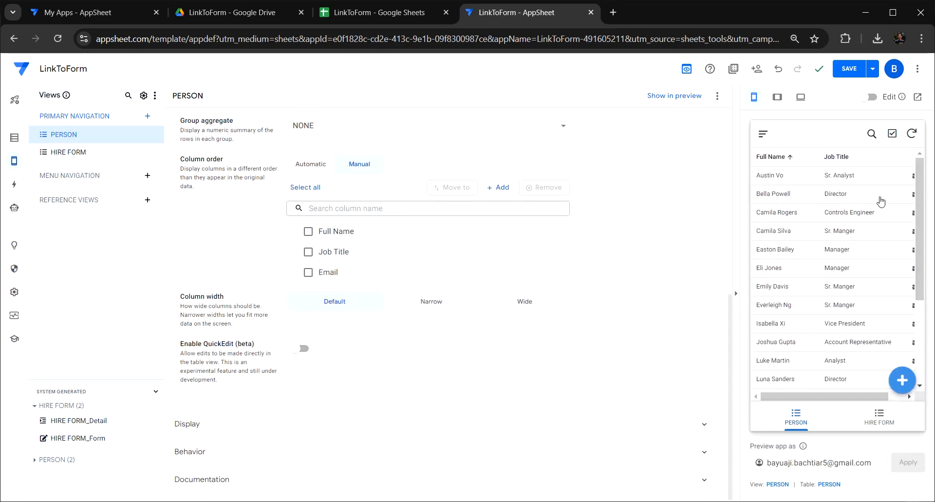
drag(835, 395, 880, 396)
click(843, 74)
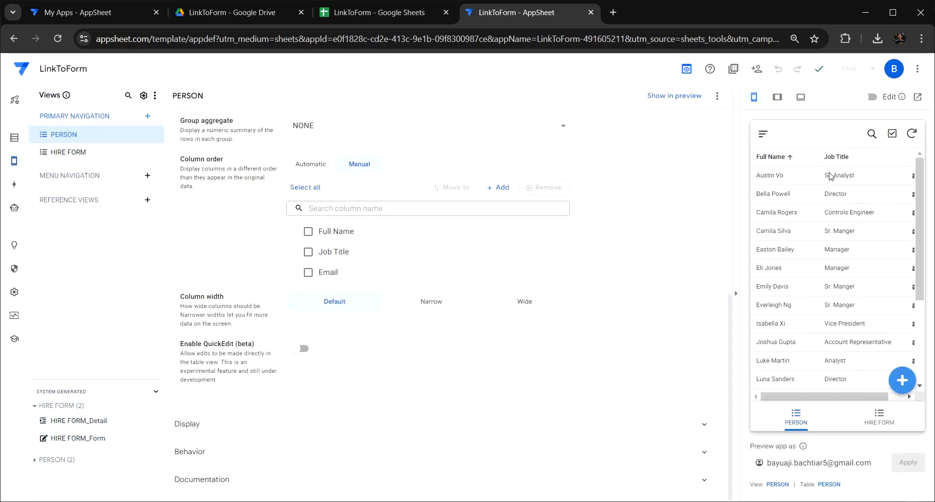
Step: Open the HIRE FORM view's settings and set its view type to form
click(878, 413)
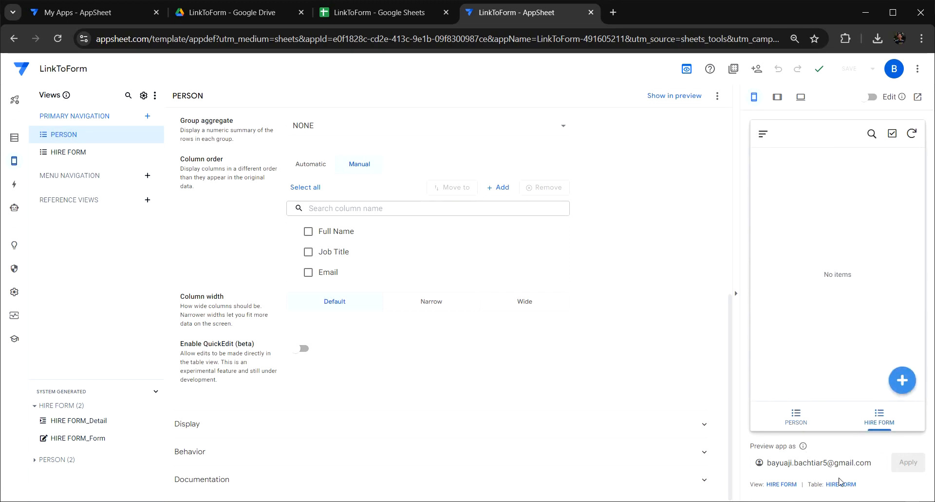
click(781, 484)
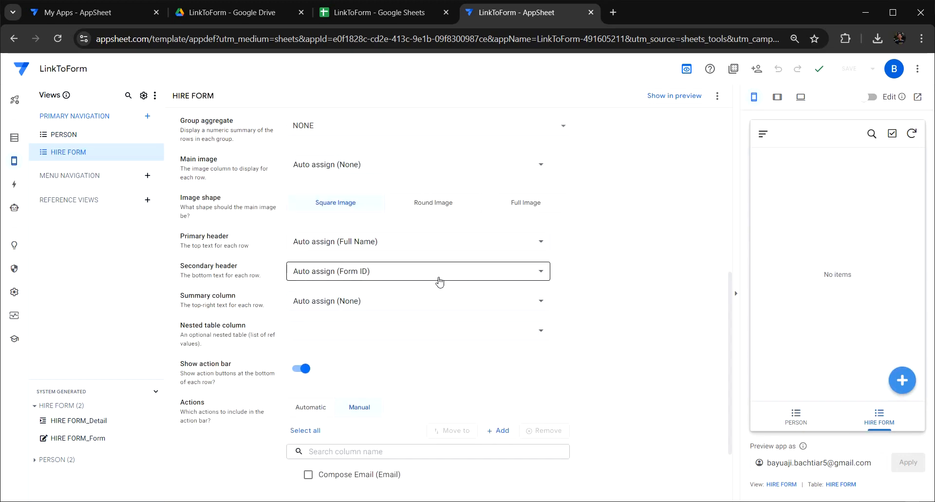
scroll(440, 281, up, 8)
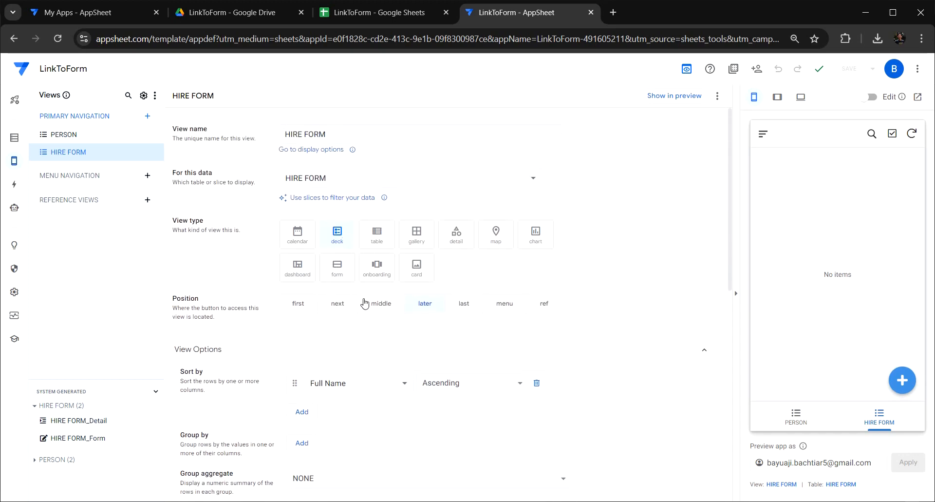
click(337, 267)
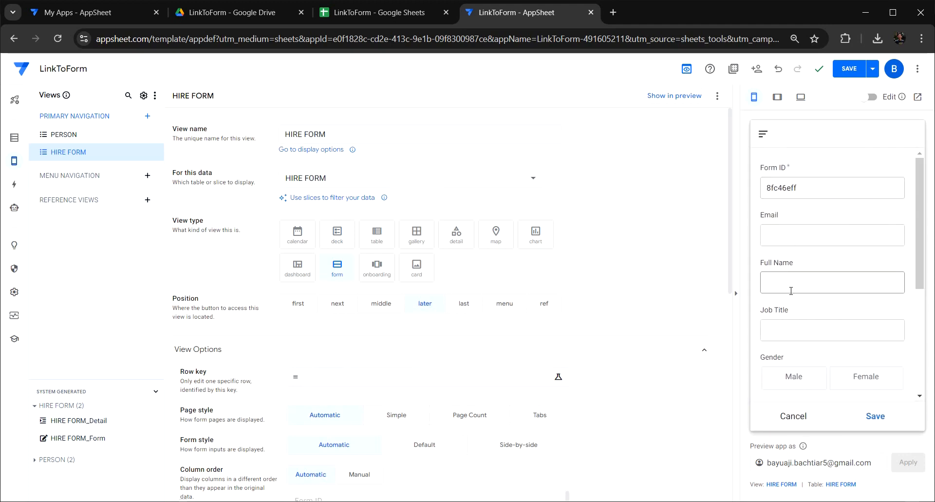
Step: Check the blank hire form in the app preview, return to the PERSON list and save the app
scroll(789, 297, down, 4)
scroll(798, 368, up, 4)
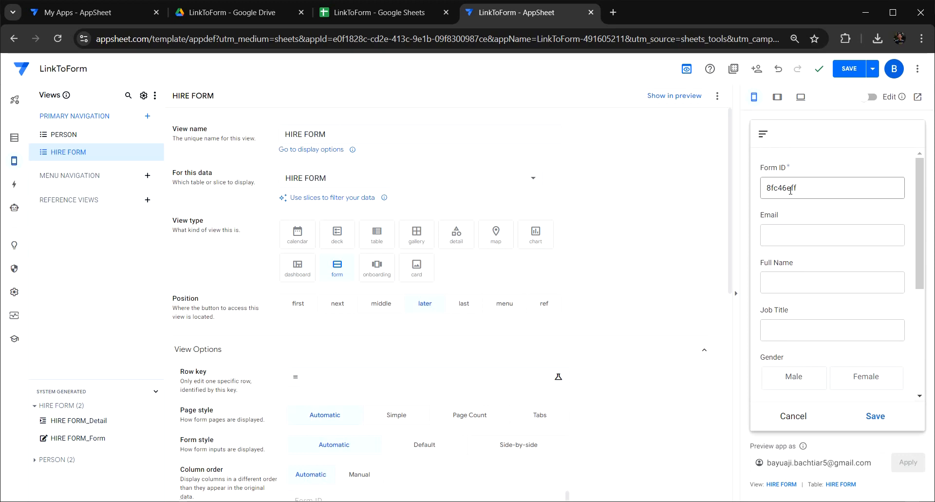
click(794, 415)
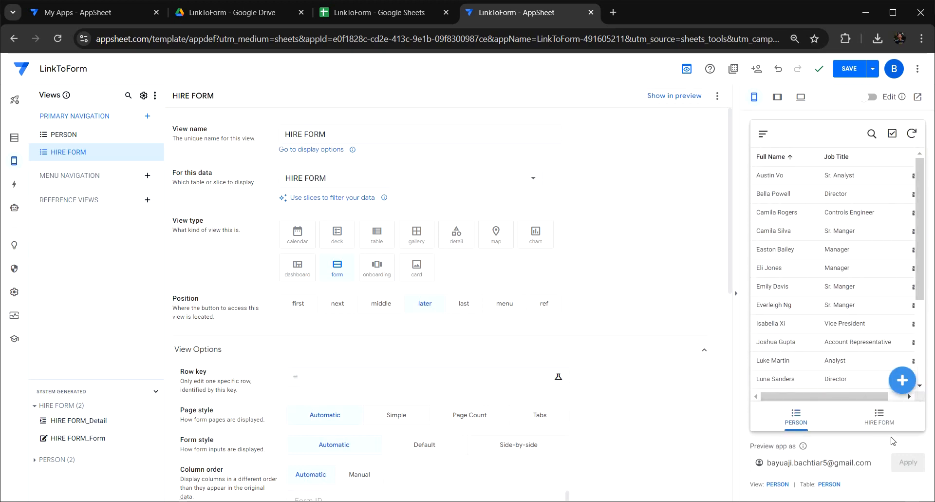
click(884, 422)
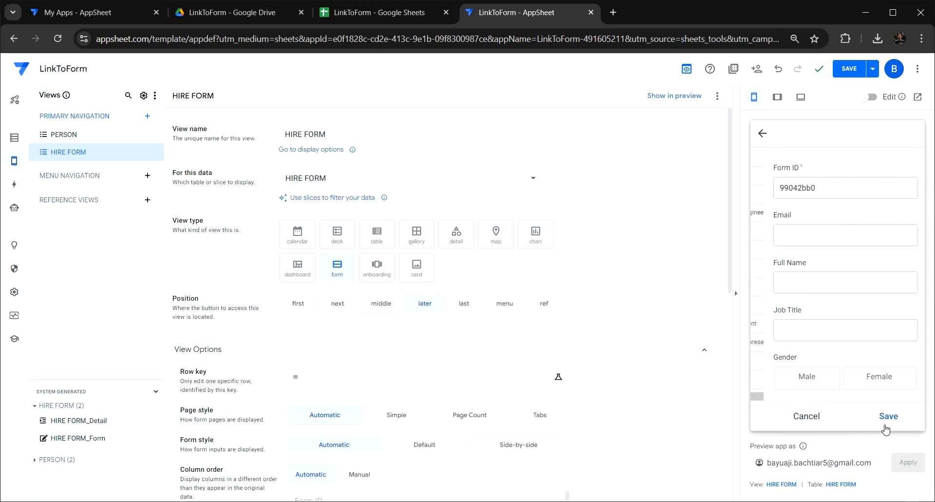
click(785, 425)
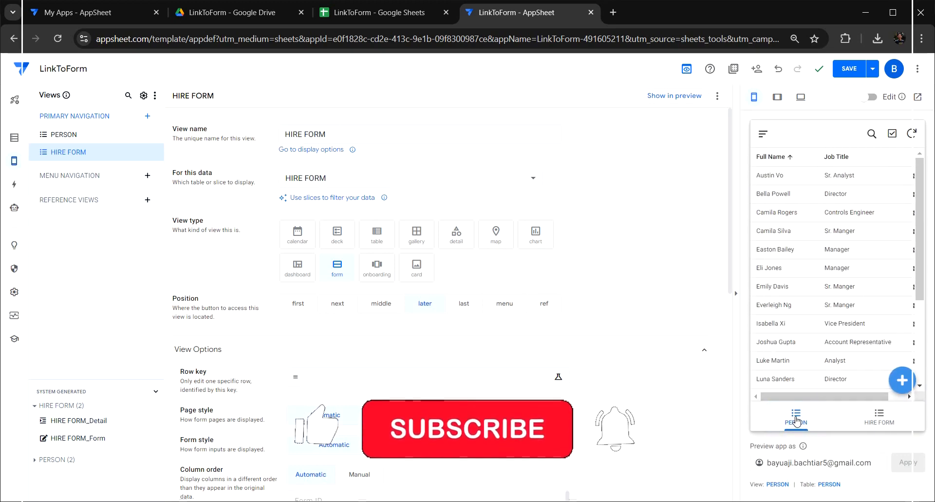
click(849, 68)
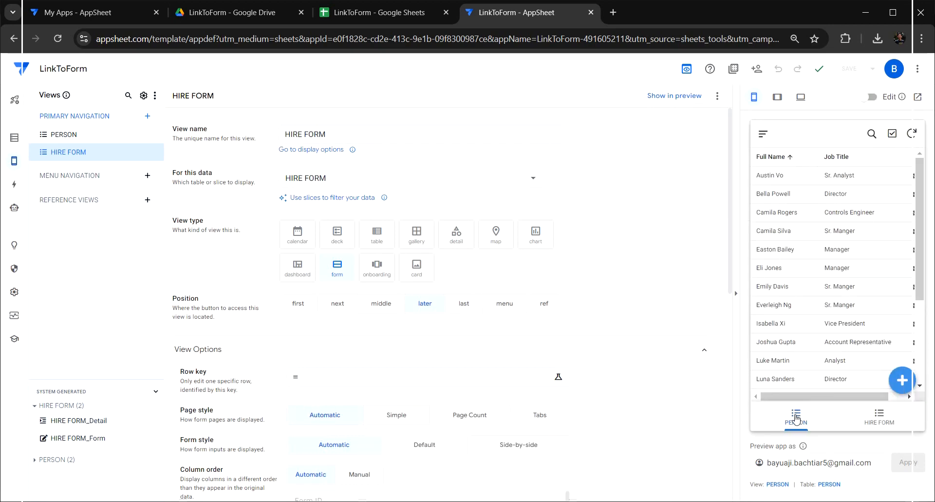
Step: In the app preview, open the first person's record, check the blank HIRE FORM and return to the record
click(796, 418)
click(774, 180)
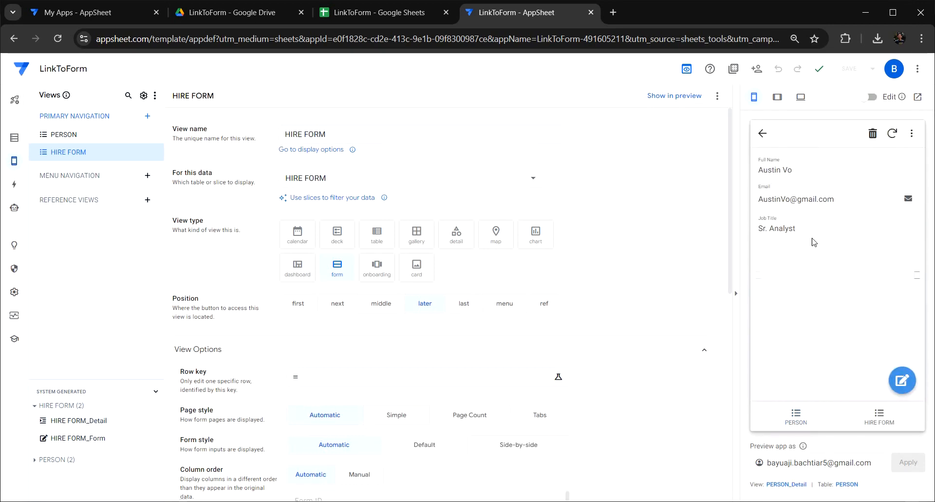
click(878, 426)
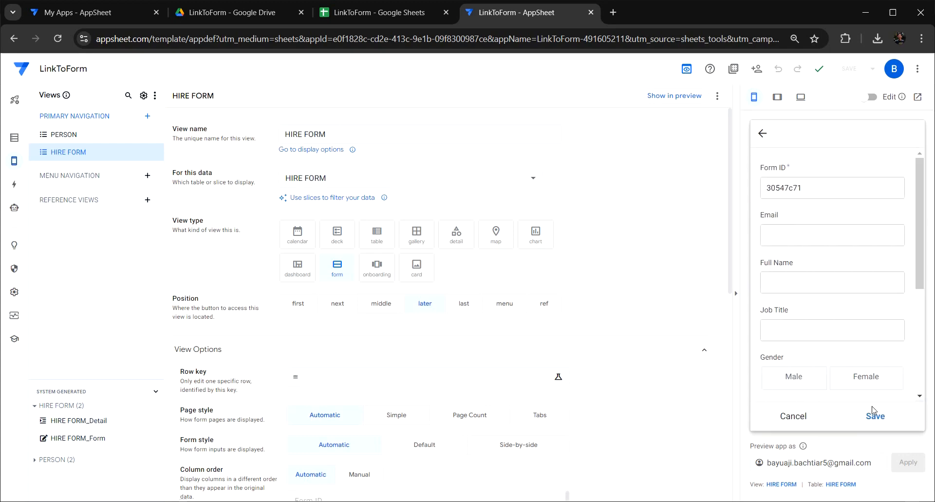
click(795, 417)
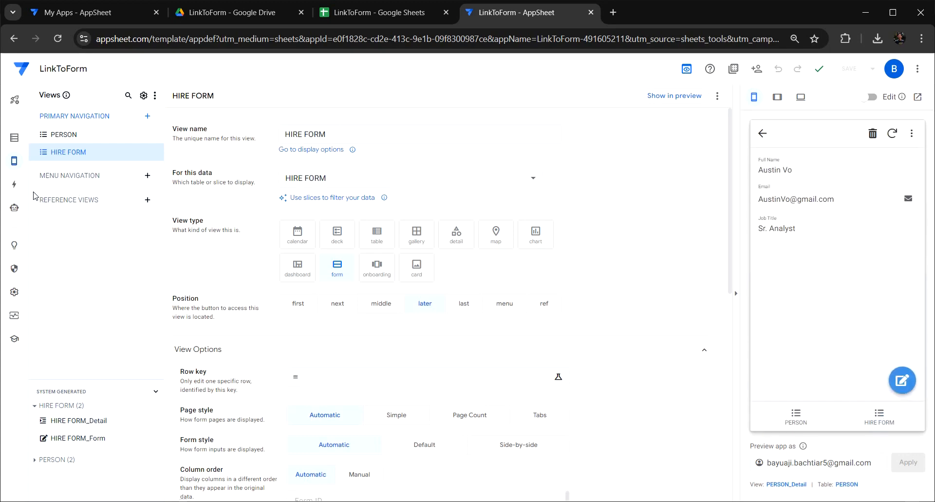
Step: Create a new action for the PERSON table
click(15, 187)
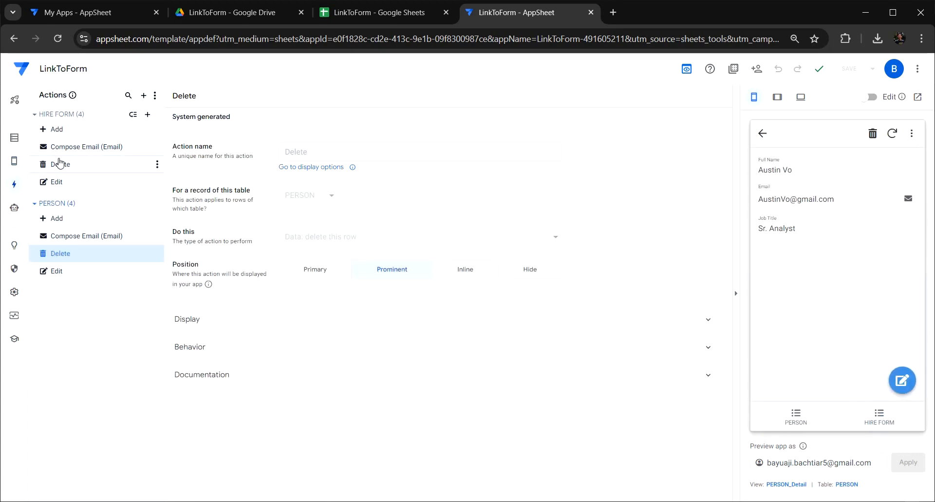
click(37, 116)
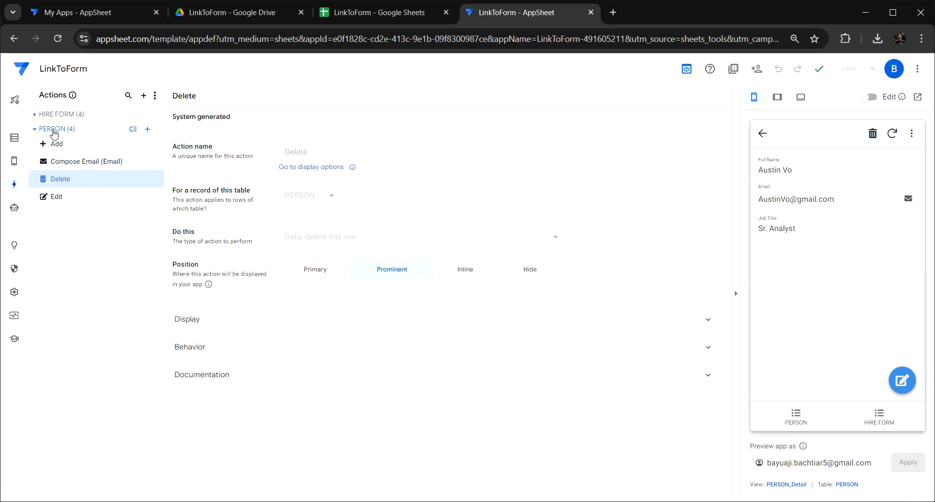
click(147, 129)
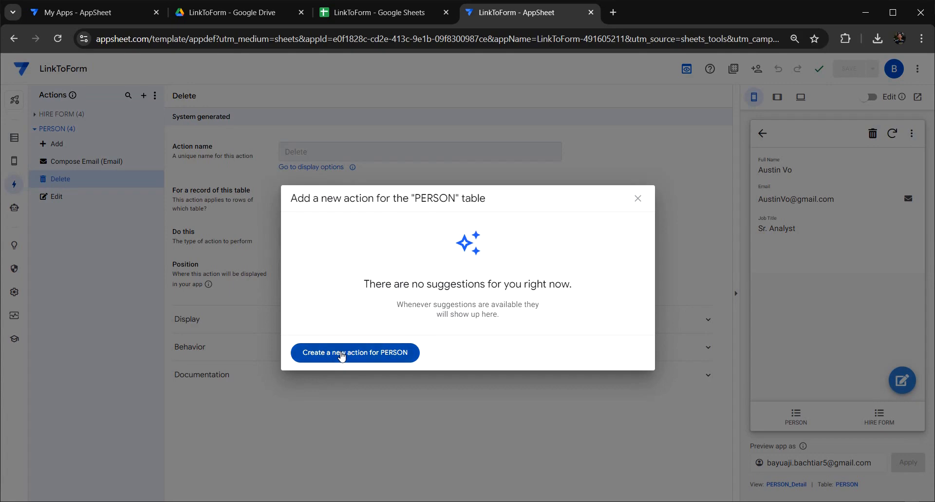
click(342, 352)
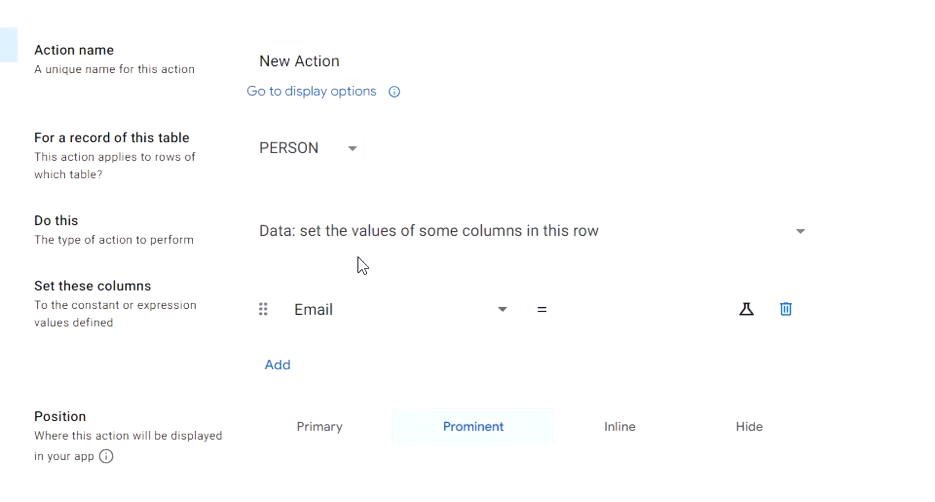
Step: Rename the new PERSON action as LinkToForm
click(355, 58)
key(ctrl+a)
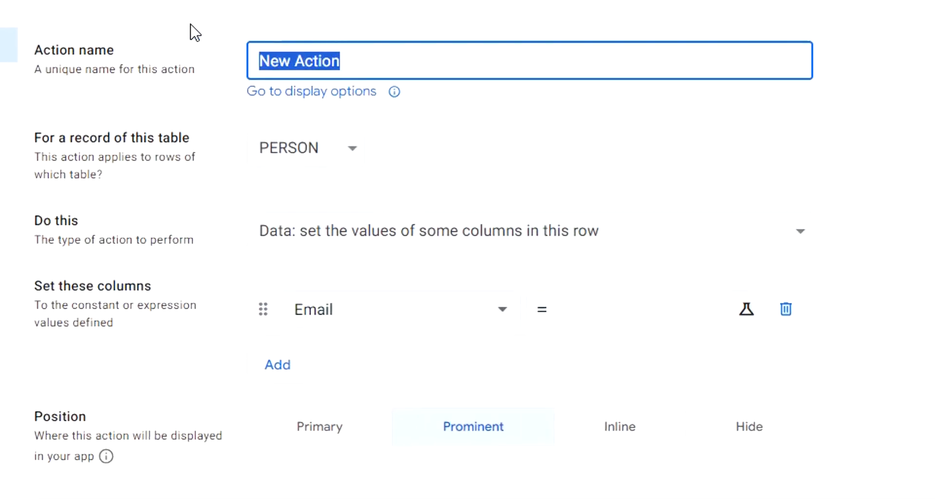
text(Link)
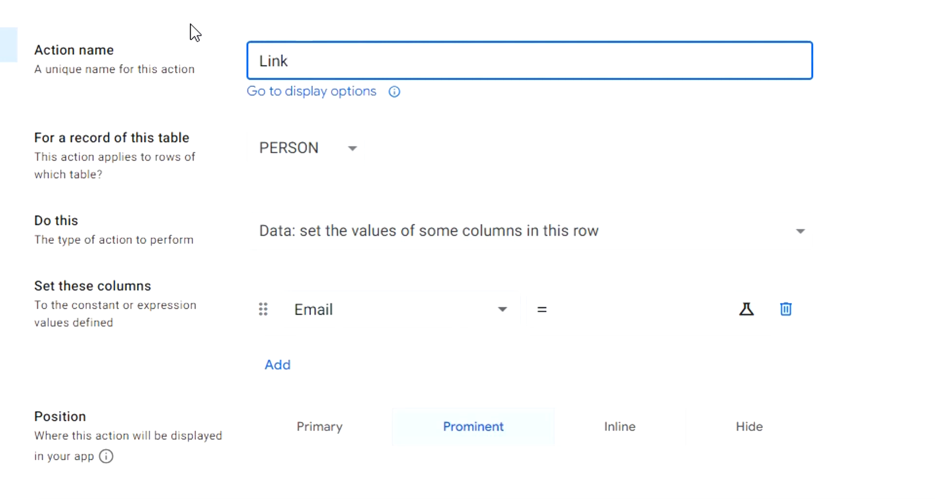
text(ToForm)
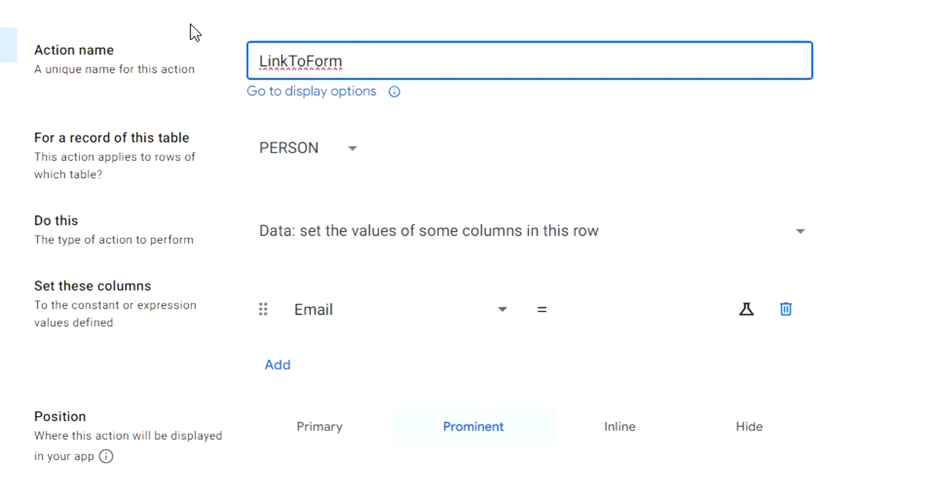
Step: Set the LinkToForm action to "App: go to another view within this app"
click(509, 151)
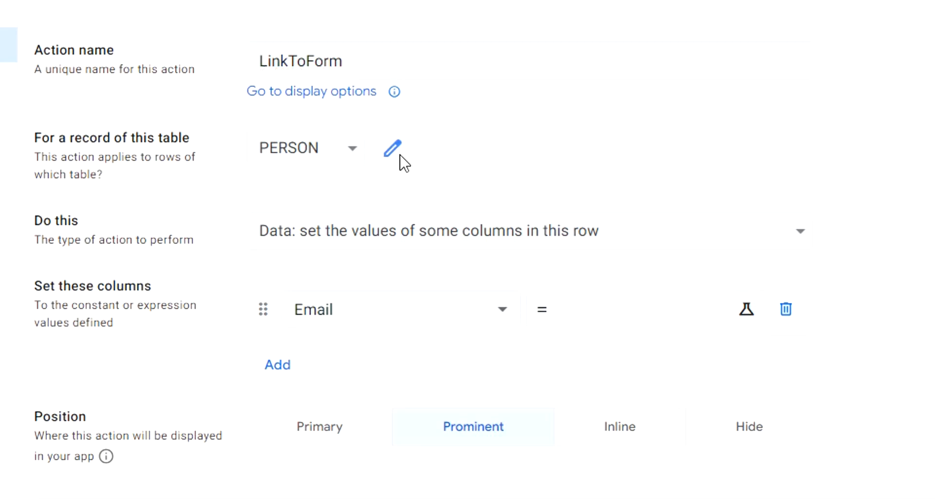
click(394, 239)
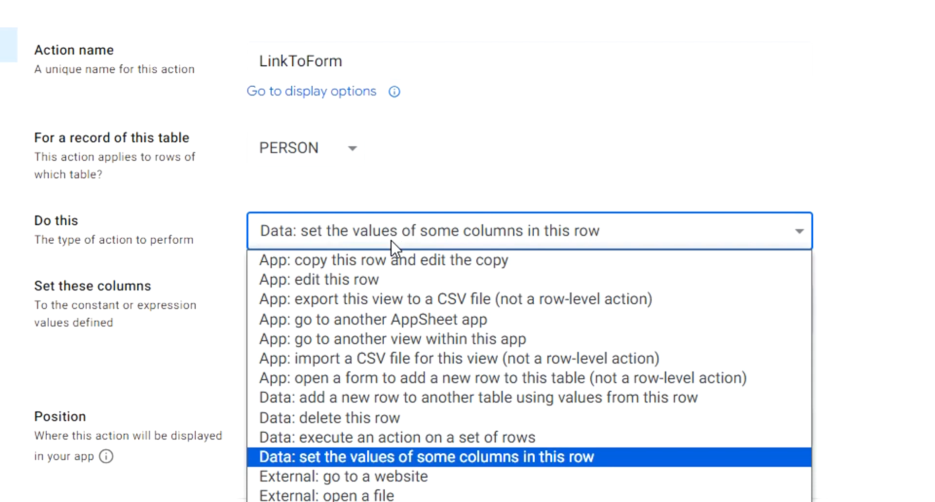
click(401, 339)
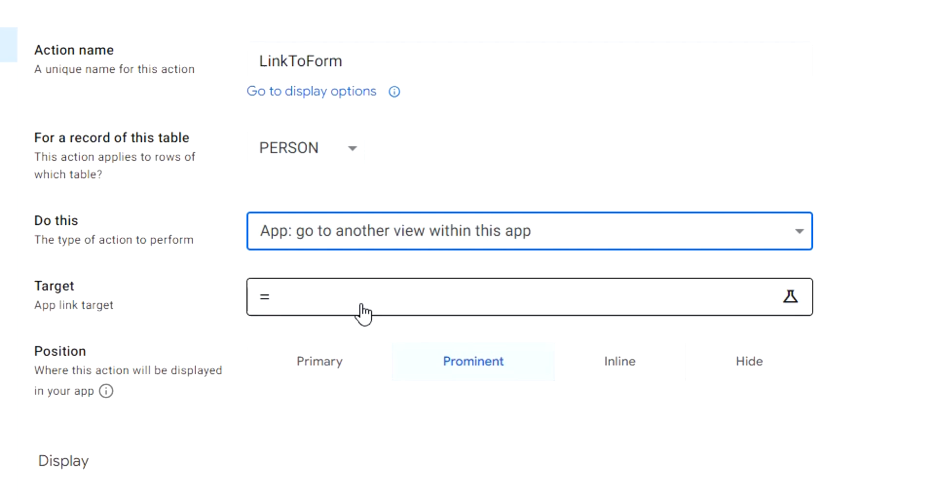
Step: Start the action's target expression with linktoform( and "HIRE FORM" as the view argument
click(361, 305)
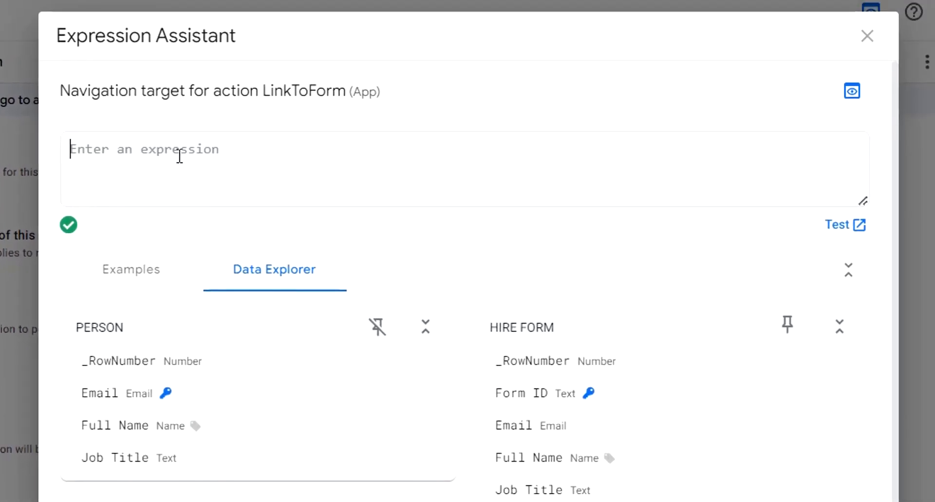
text(link)
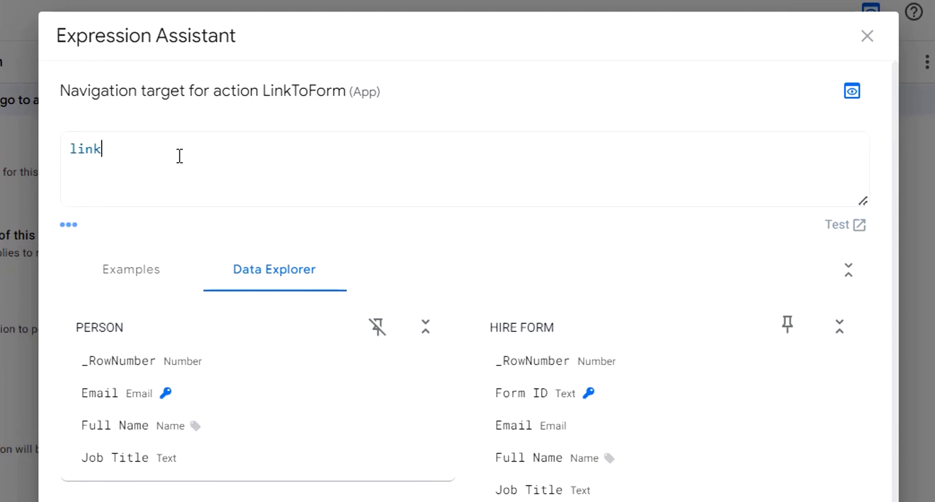
text(toform(")
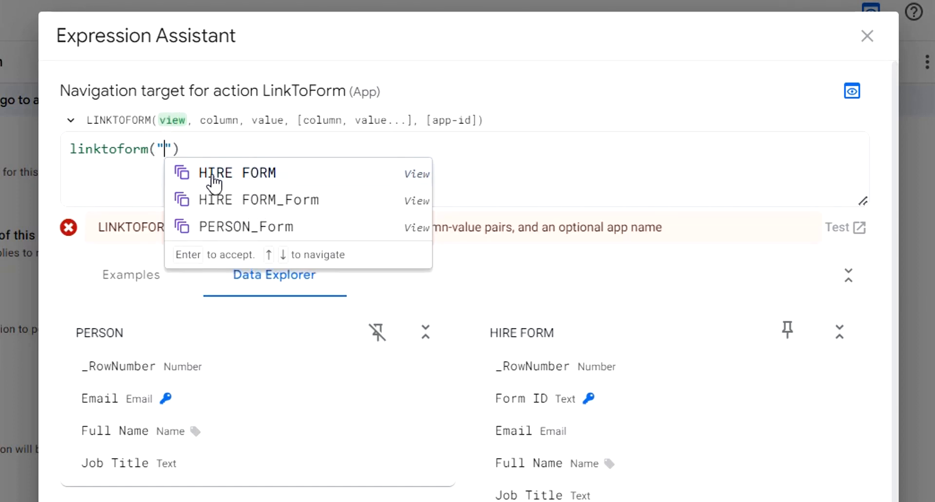
click(278, 176)
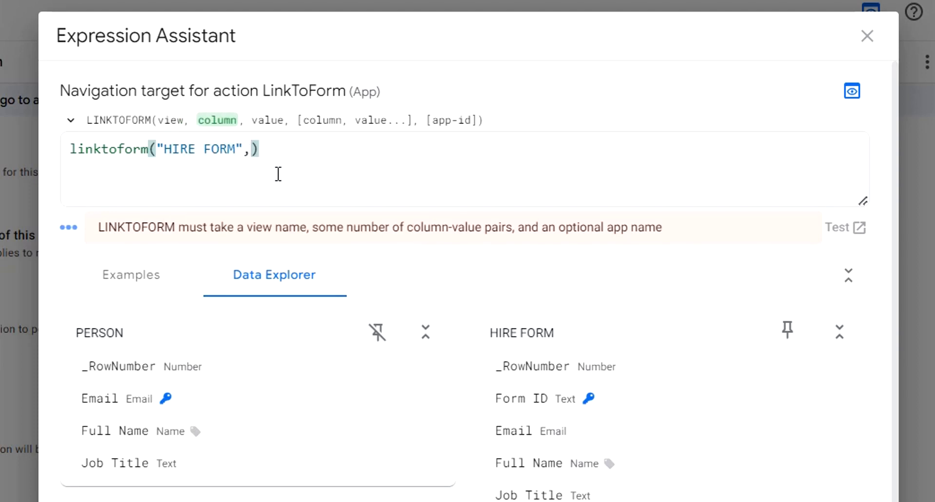
Step: Take the Email header from the hire form sheet and add "Email" as the first column argument of the linktoform expression
text(")
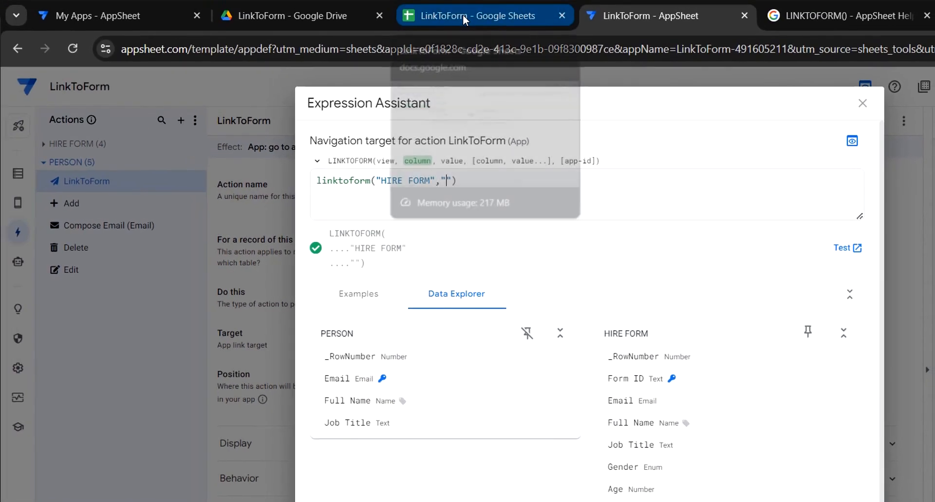
click(463, 15)
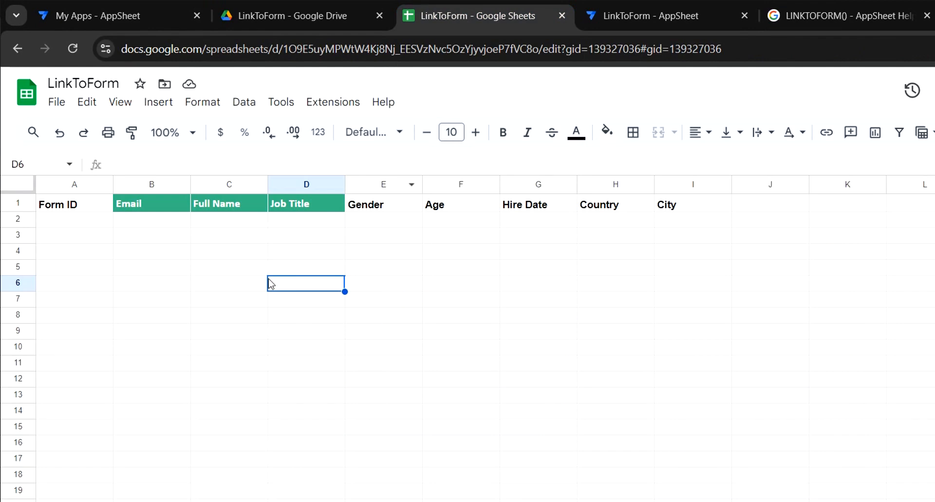
click(154, 205)
double_click(147, 168)
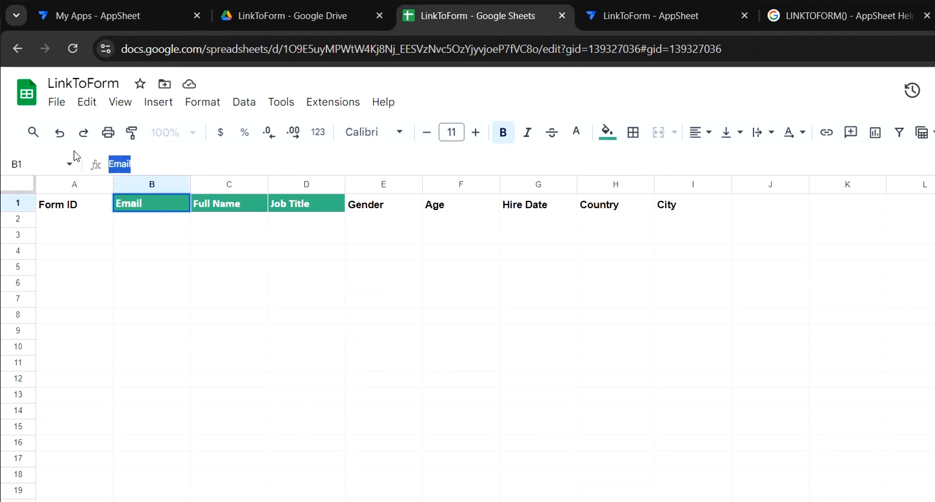
click(606, 22)
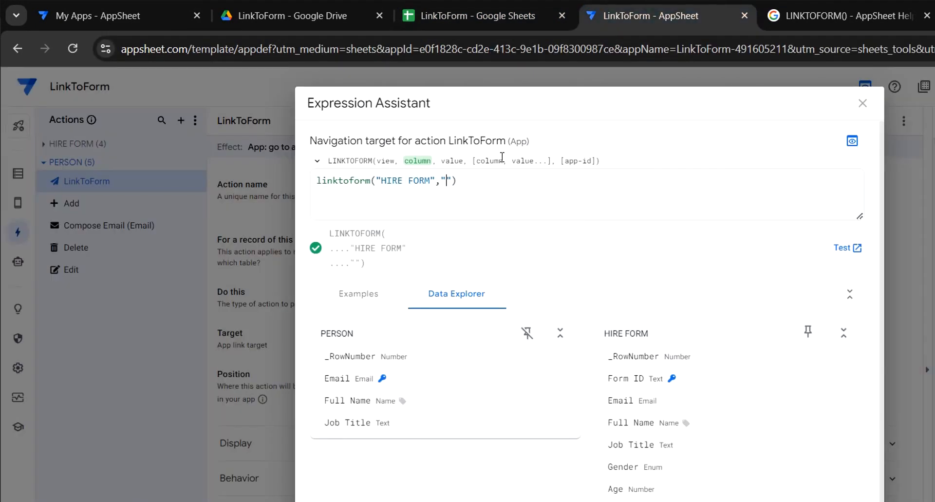
text(Email)
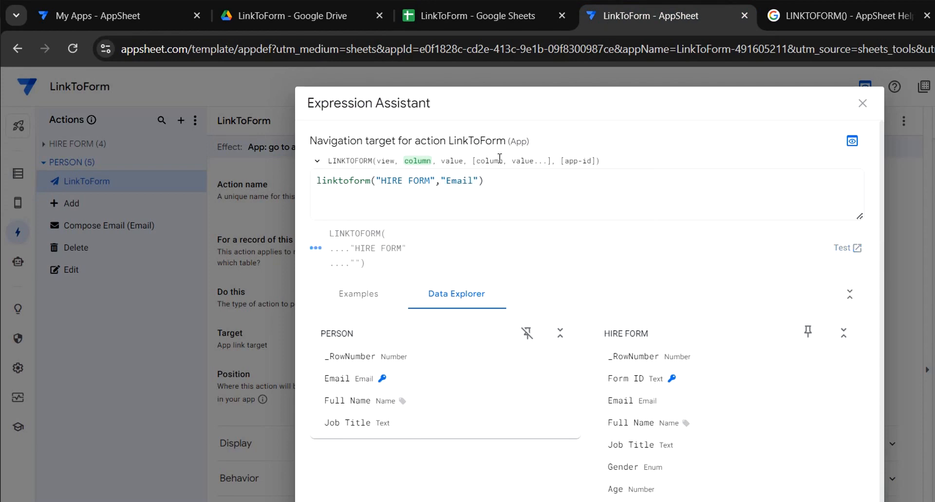
Step: Add [Email] as the value for the "Email" argument and check the matching Email header in the person sheet
key(Right)
text(,)
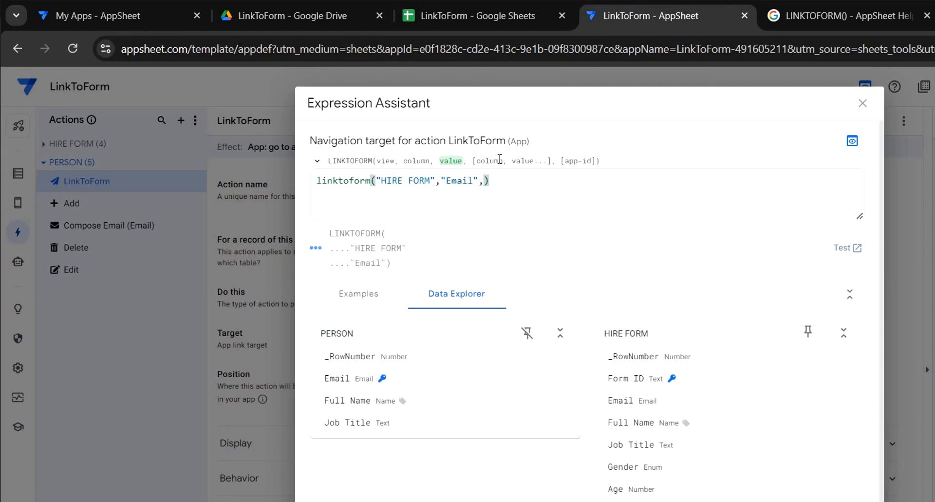
text([)
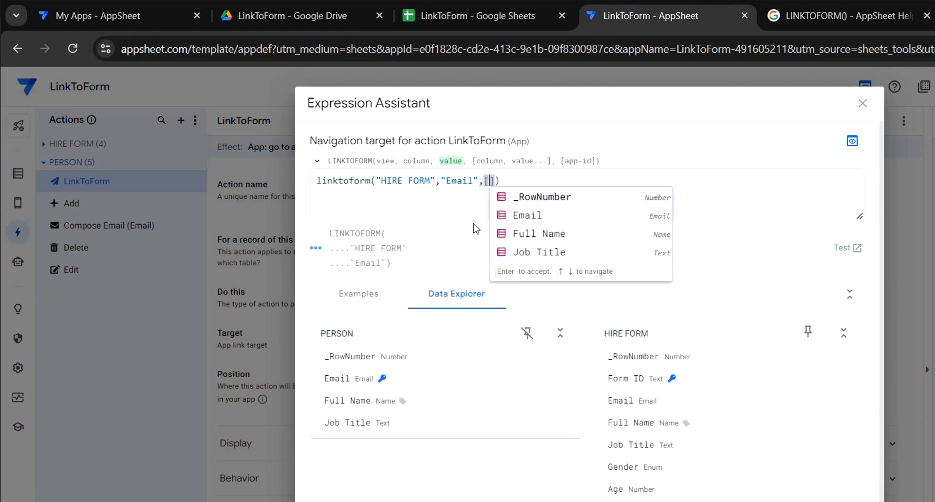
click(520, 221)
click(469, 16)
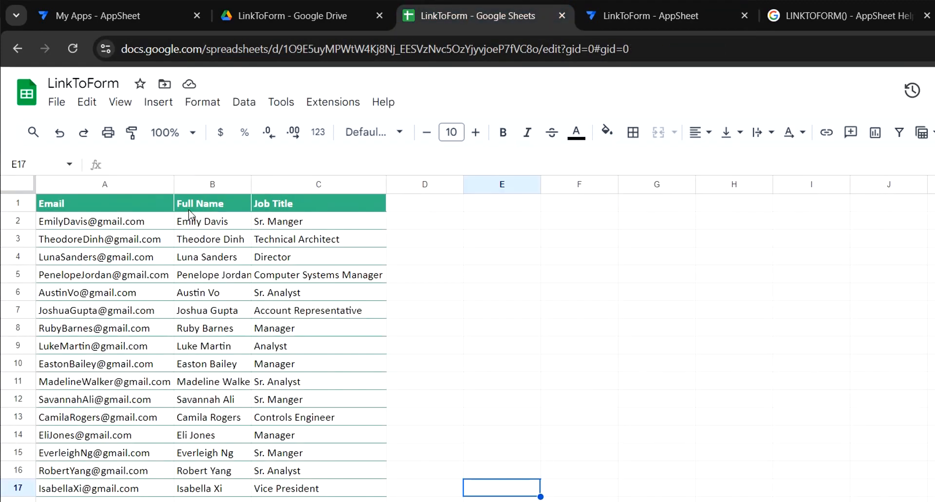
click(74, 207)
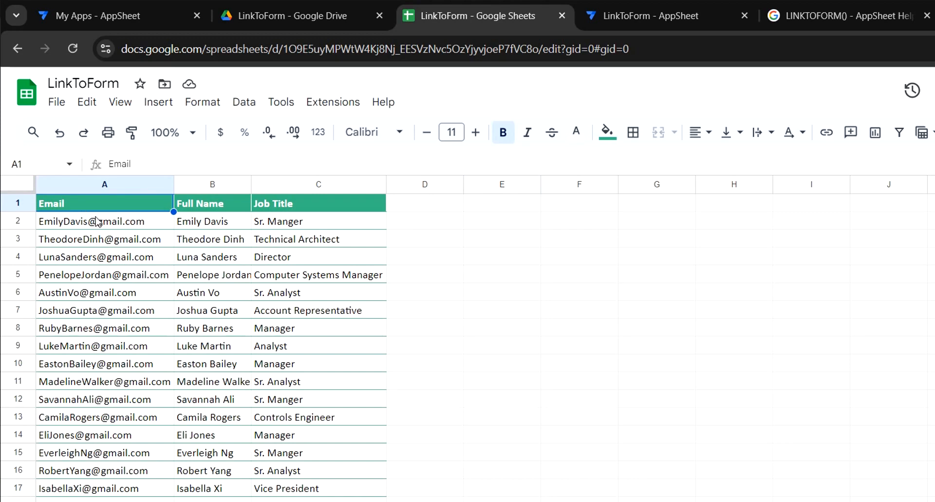
click(621, 28)
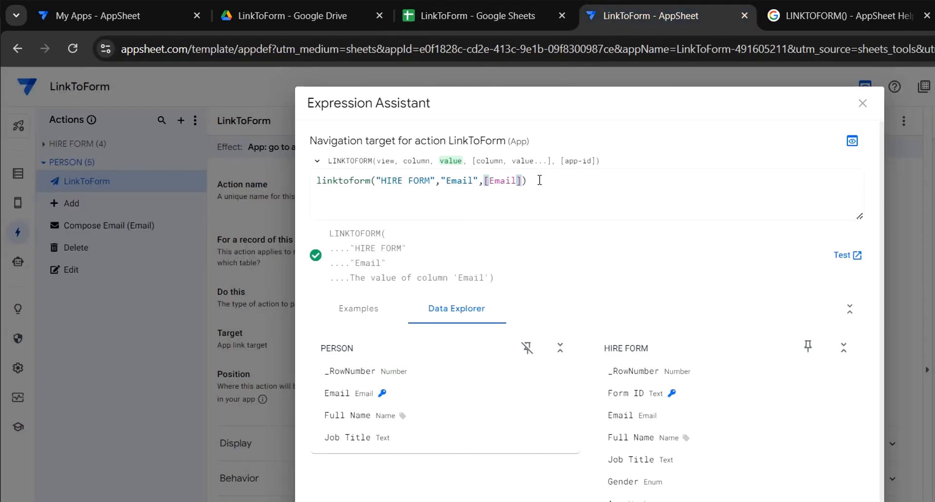
Step: Copy the Full Name header from the person sheet and add "Full Name" as the second column argument of the expression
text(,)
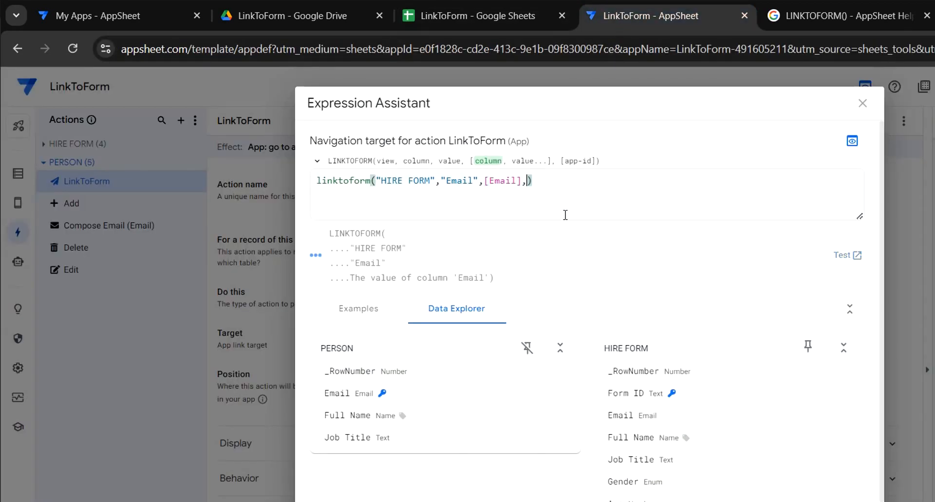
click(462, 6)
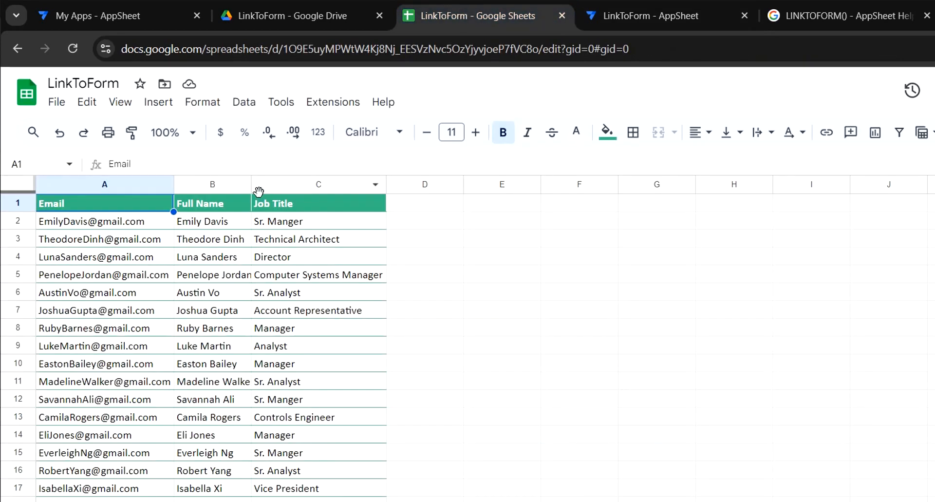
click(214, 204)
drag(174, 161, 74, 145)
key(ctrl+c)
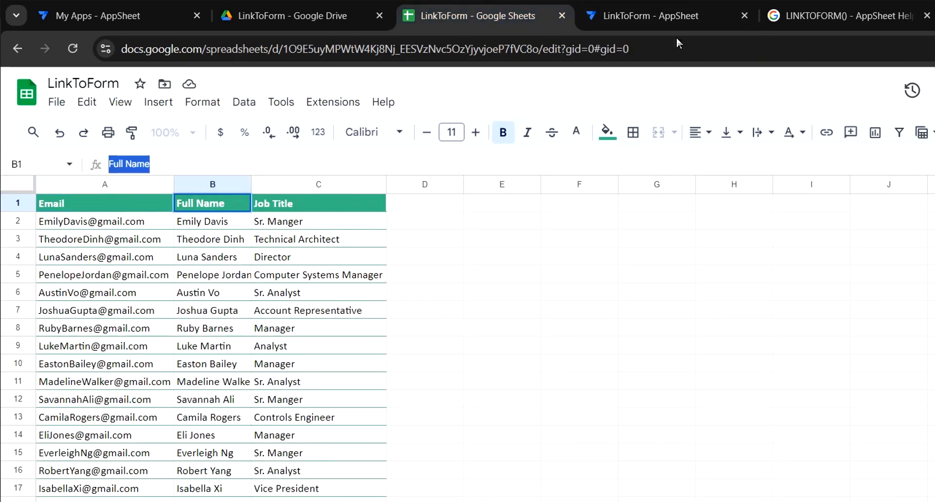
click(672, 15)
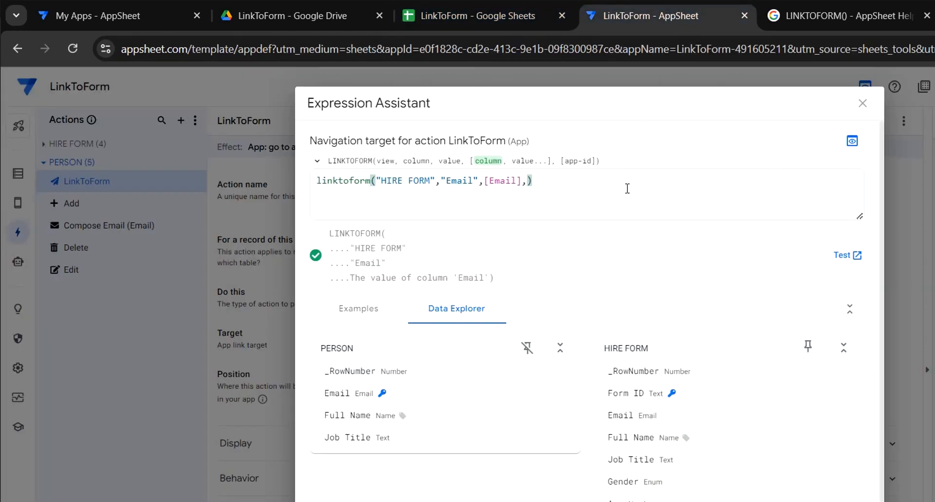
text(")
key(ctrl+v)
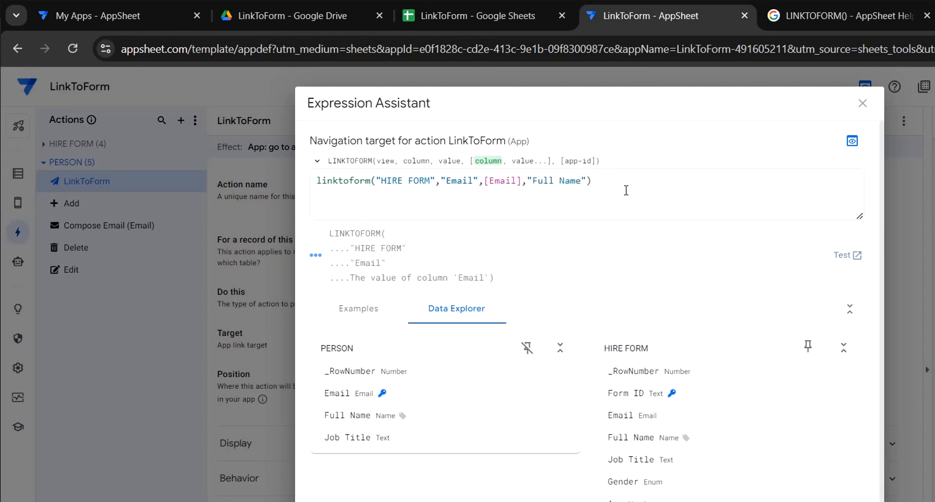
Step: Add [Full Name] as the value for the "Full Name" argument in the linktoform expression
text(,)
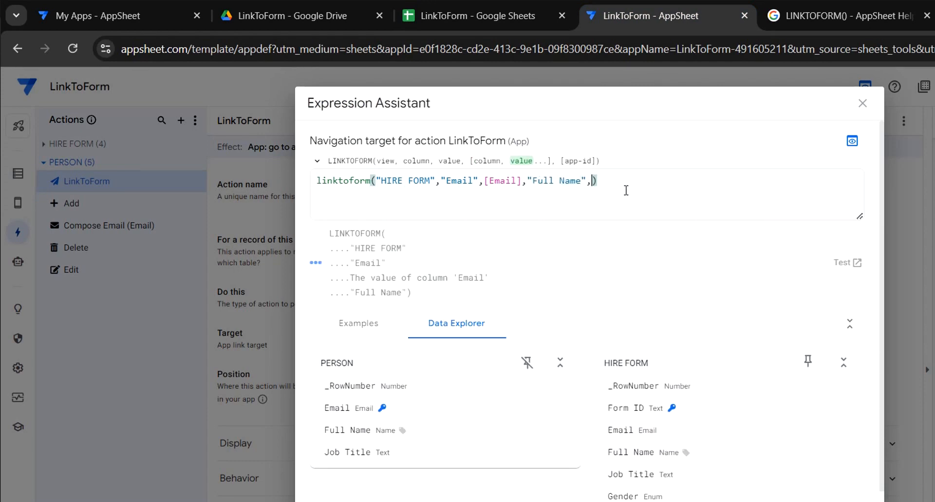
text([)
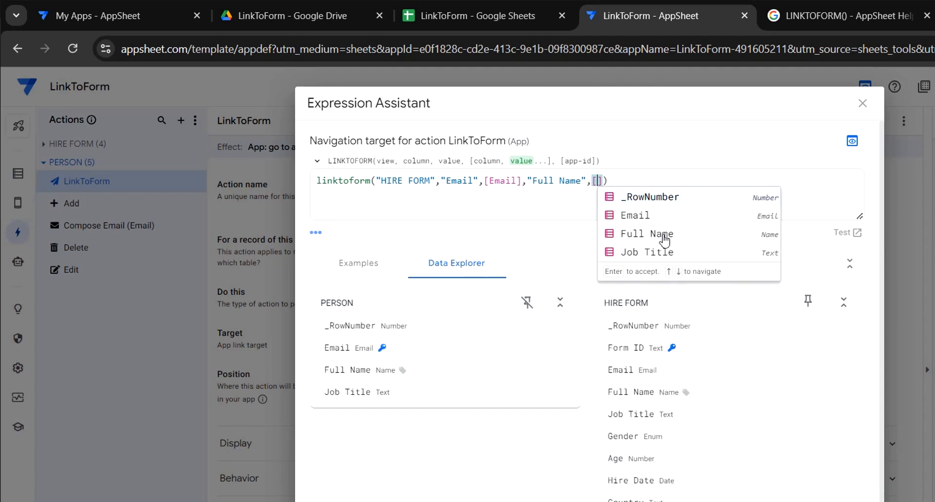
click(663, 234)
key(Right)
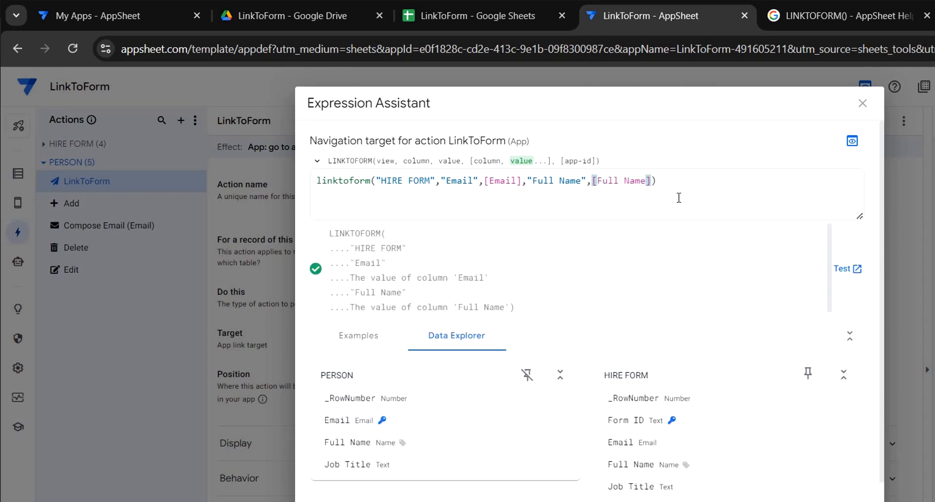
Step: Copy the Job Title header from the hire form sheet and add "Job Title" as the third column argument of the linktoform expression
text(,)
click(467, 15)
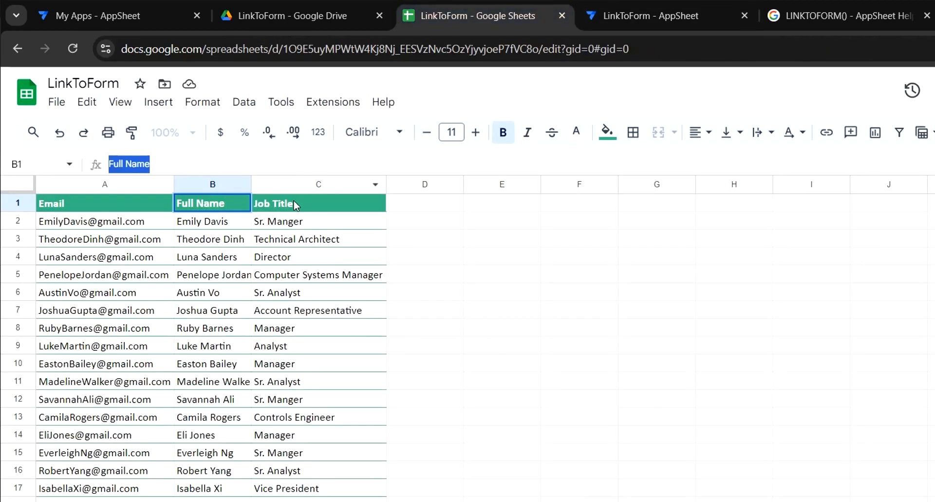
key(ctrl+shift+Page_Down)
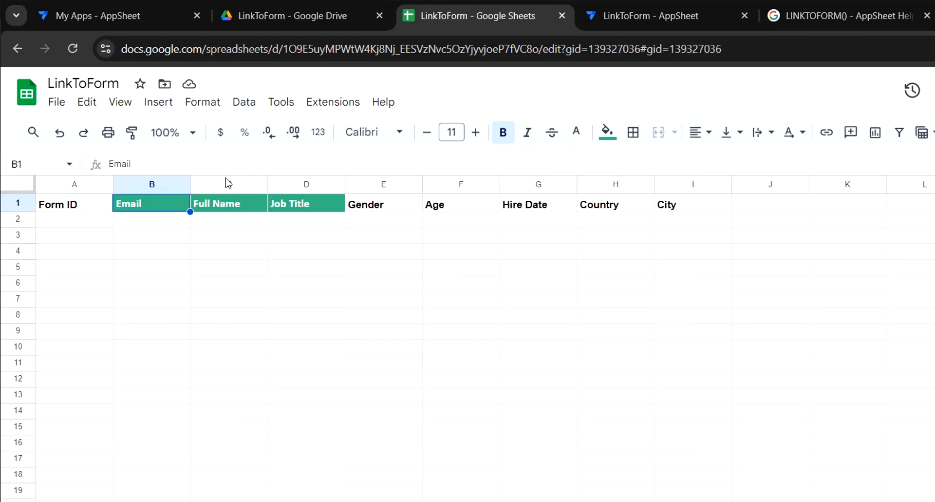
click(290, 207)
drag(162, 174, 75, 142)
key(ctrl+c)
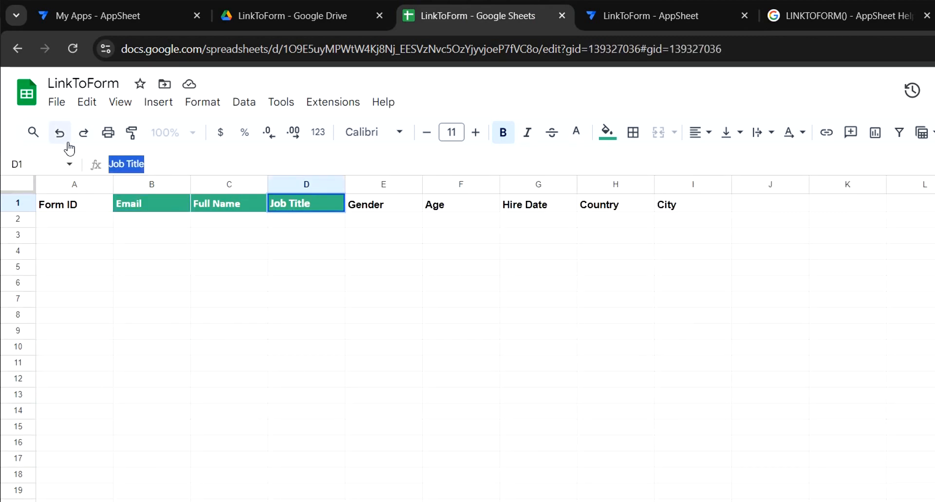
click(634, 16)
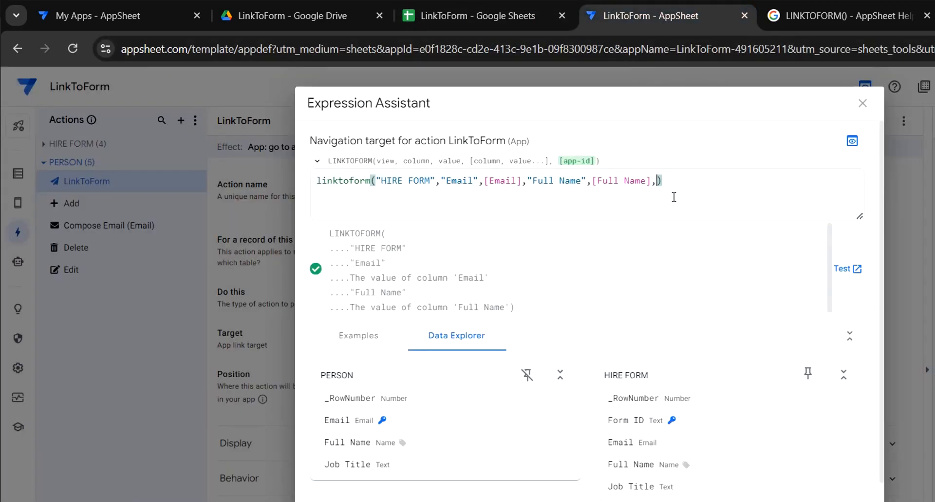
text(")
key(ctrl+v)
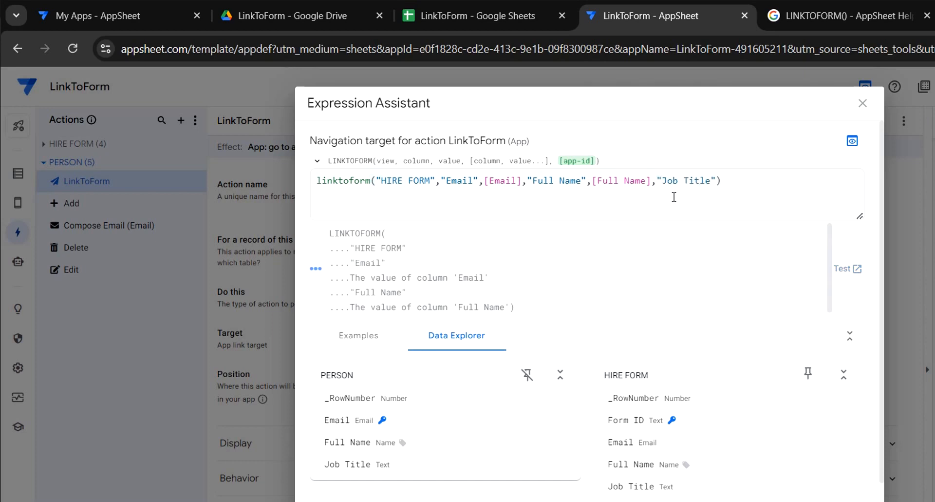
text(",)
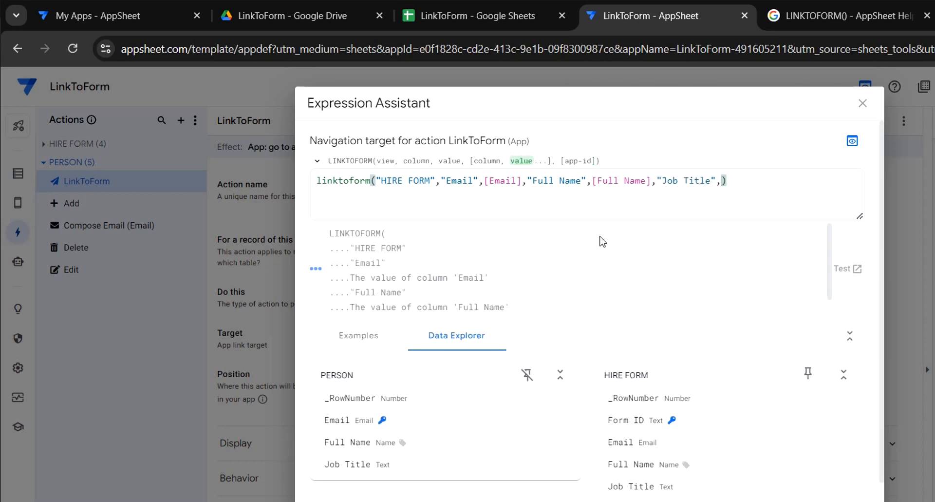
Step: Add [Job Title] as the value for the "Job Title" argument, then save the expression and the app
text([)
click(769, 252)
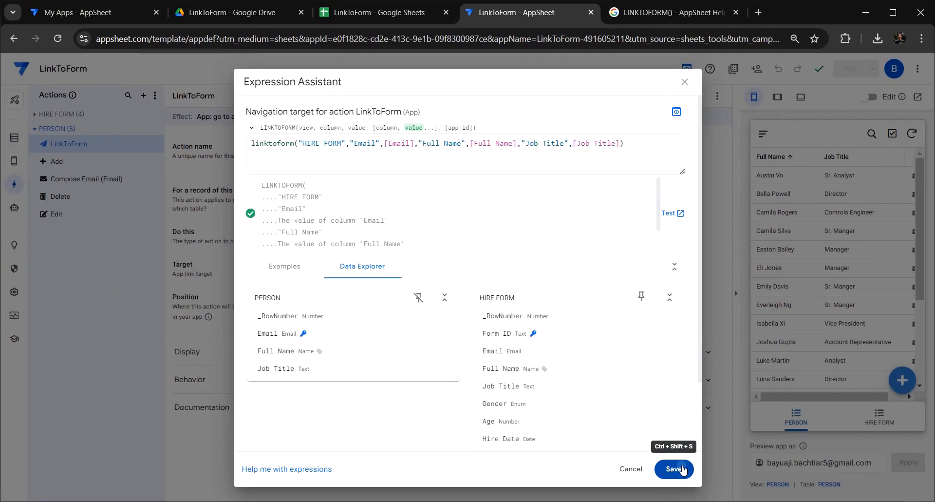
click(675, 469)
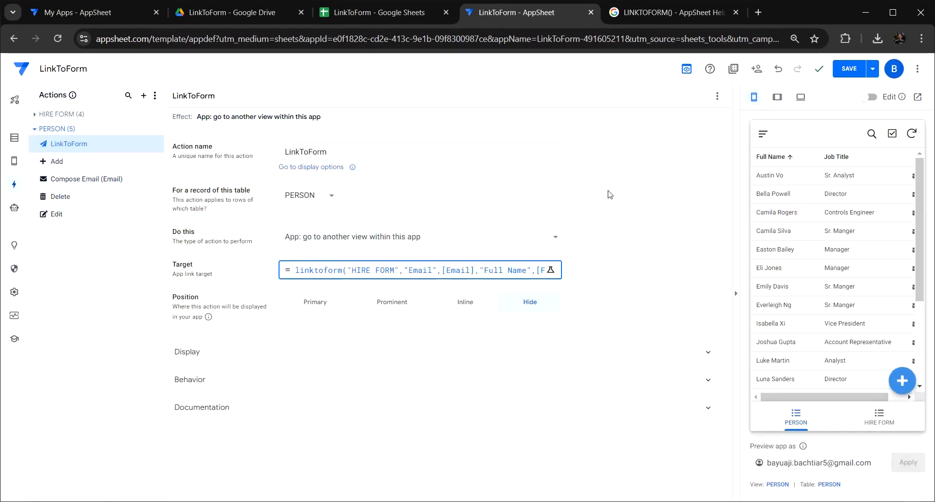
click(837, 72)
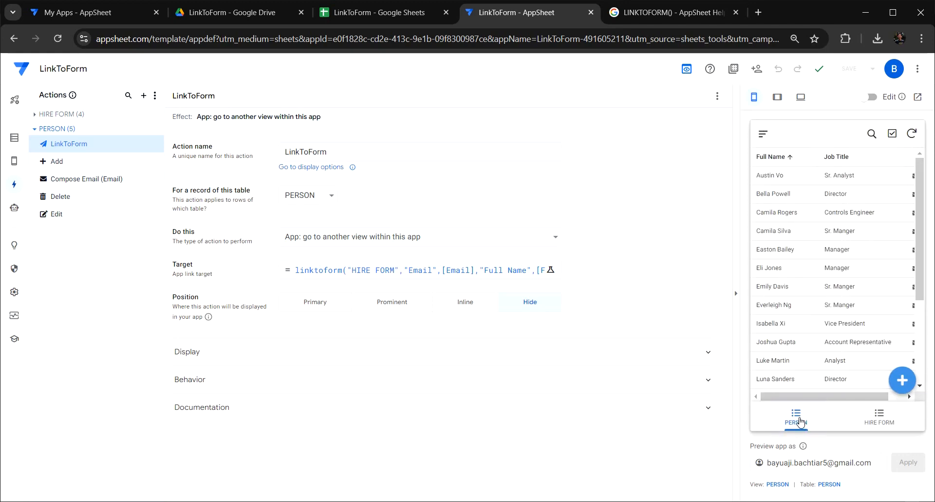
Step: Set the Row Selected event action of the PERSON view to LinkToForm
click(778, 484)
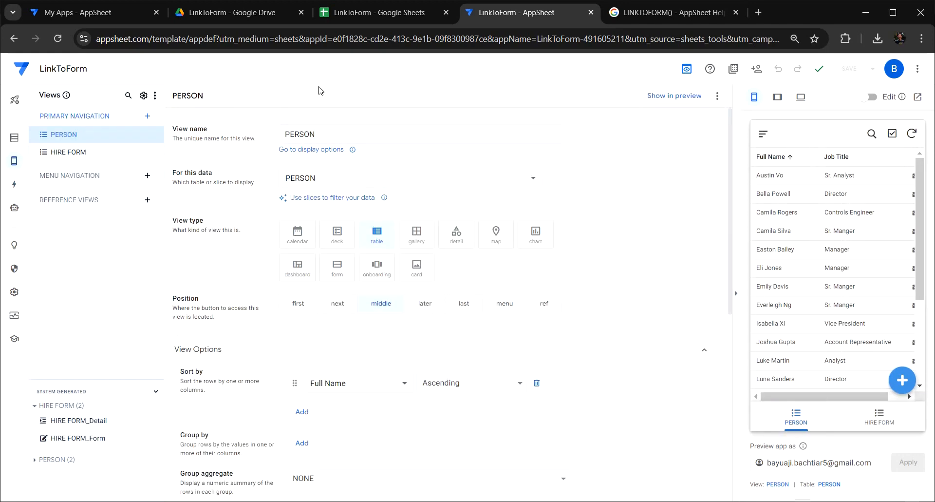
scroll(331, 198, down, 5)
scroll(331, 198, down, 3)
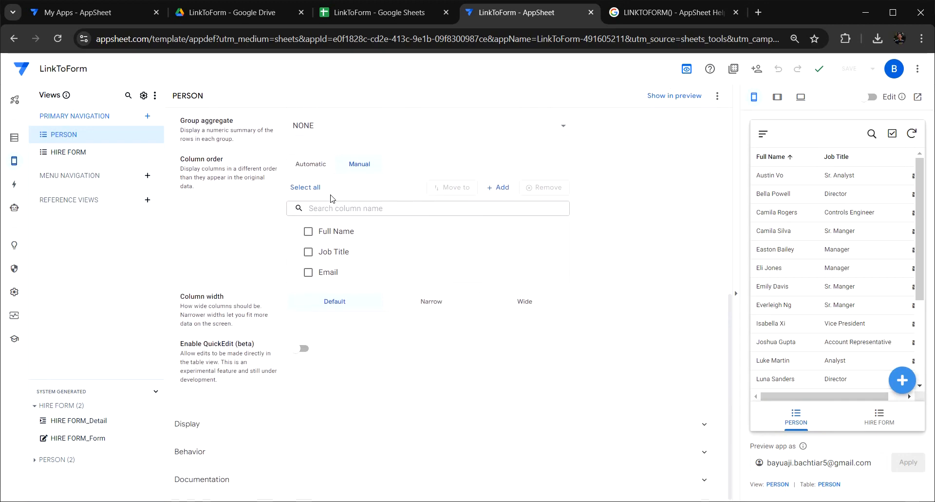
click(361, 452)
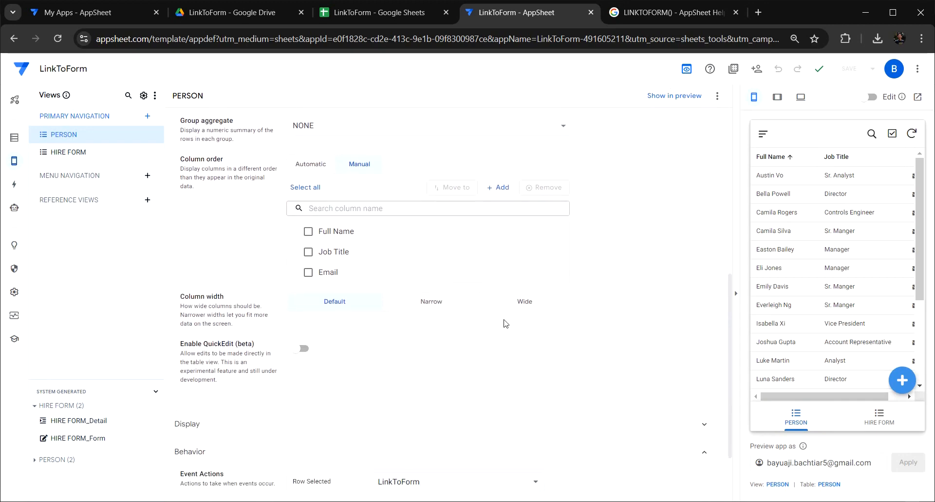
scroll(506, 324, down, 2)
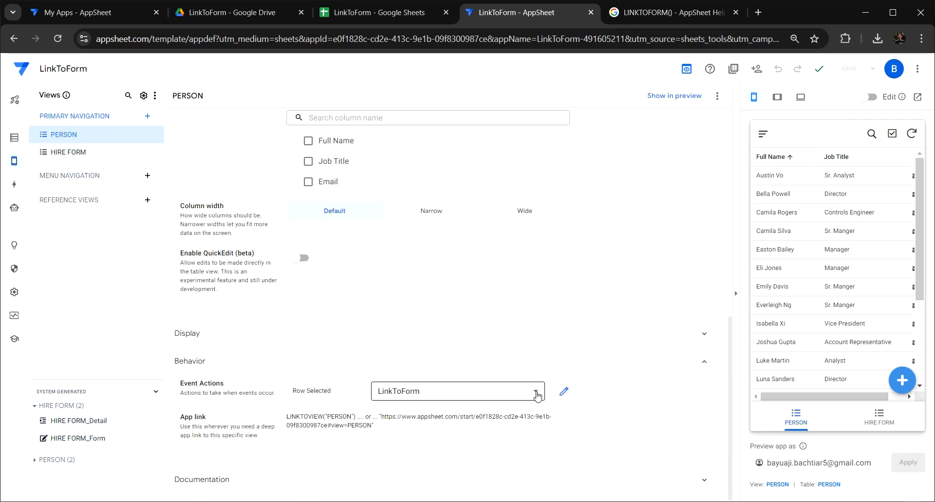
click(536, 390)
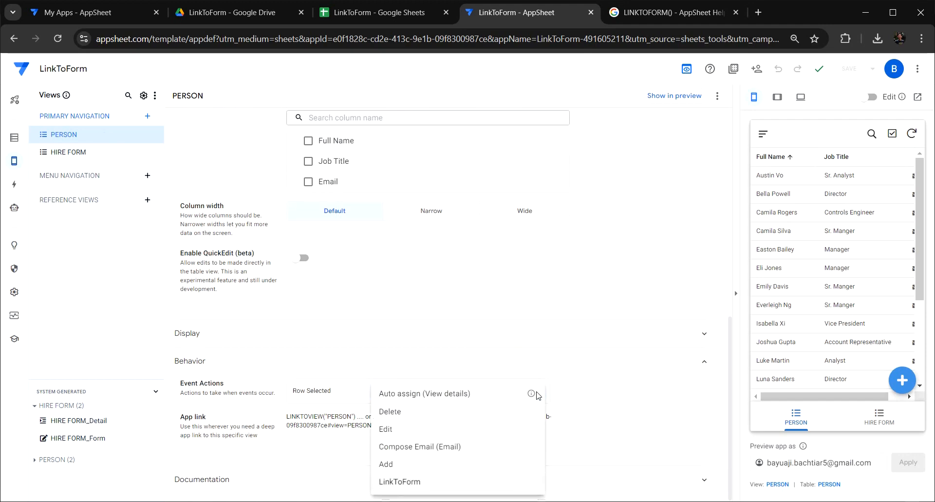
click(397, 484)
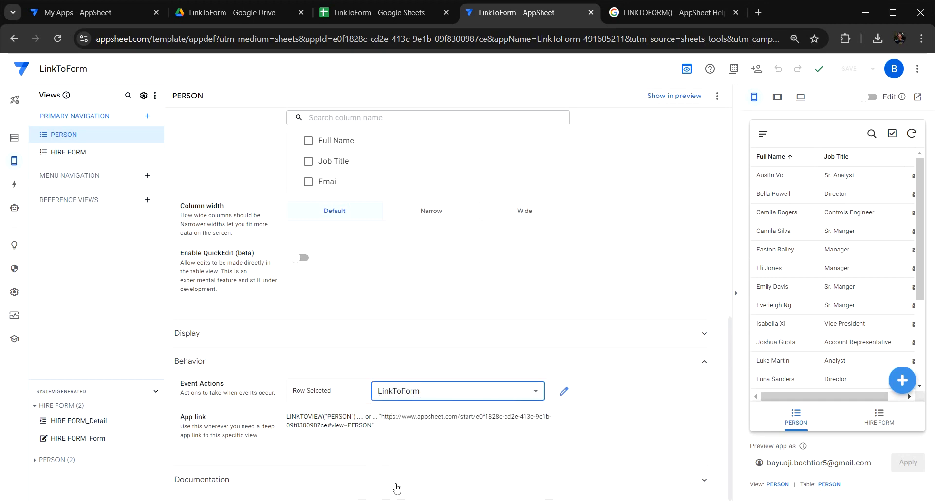
drag(333, 391, 289, 391)
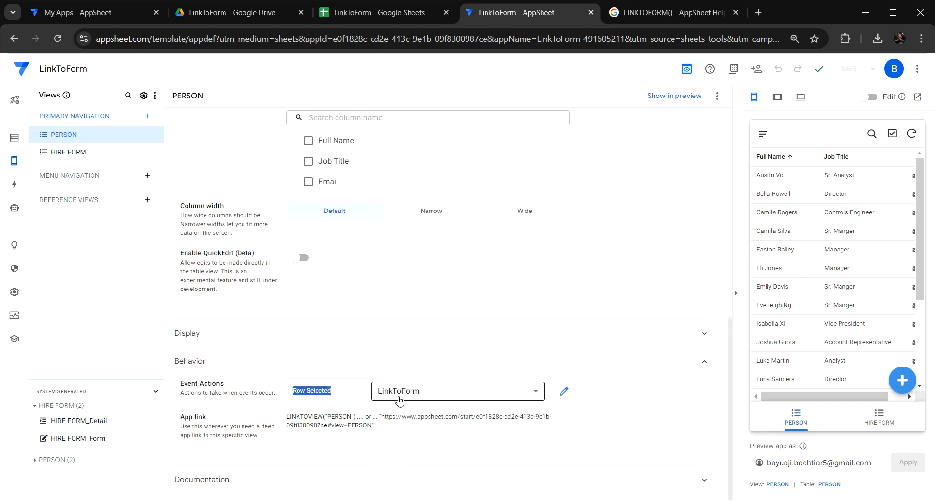
click(558, 287)
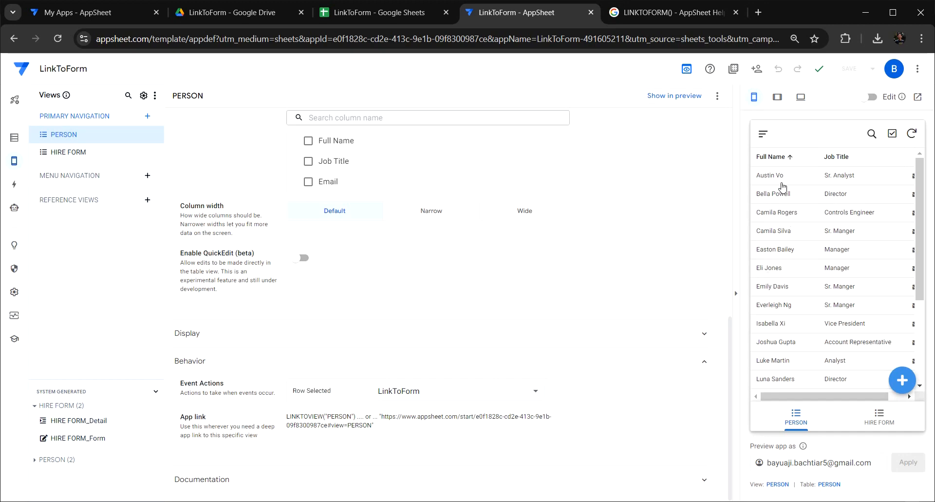
Step: Open the hire form from the first person in the app preview and check its Email, Full Name and Job Title fields
click(777, 176)
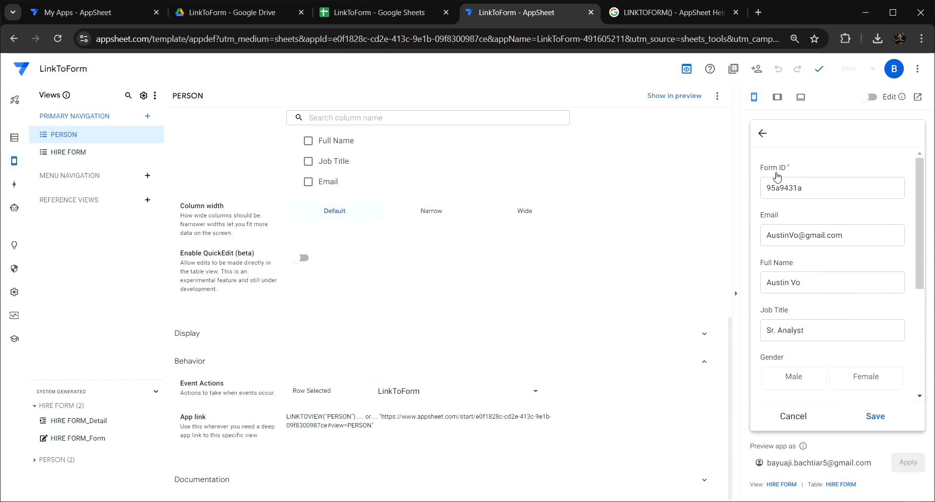
drag(851, 242, 751, 227)
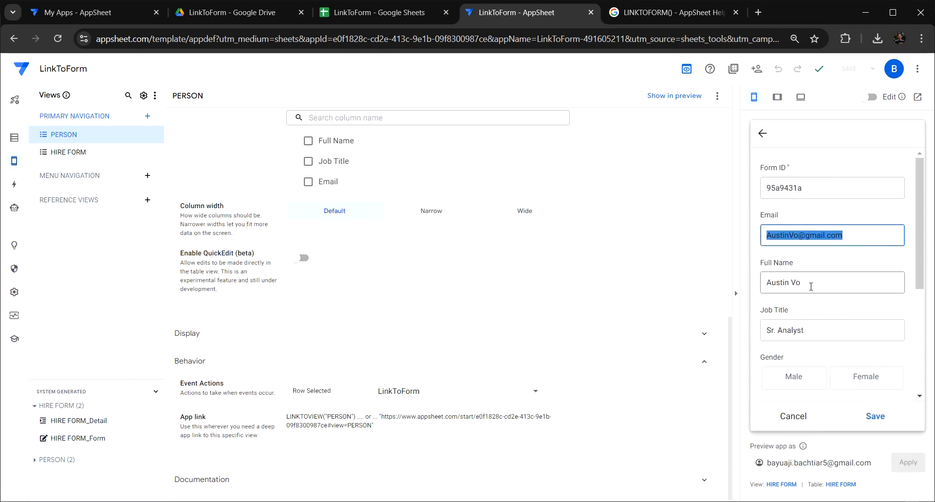
drag(781, 284, 742, 278)
drag(823, 333, 728, 327)
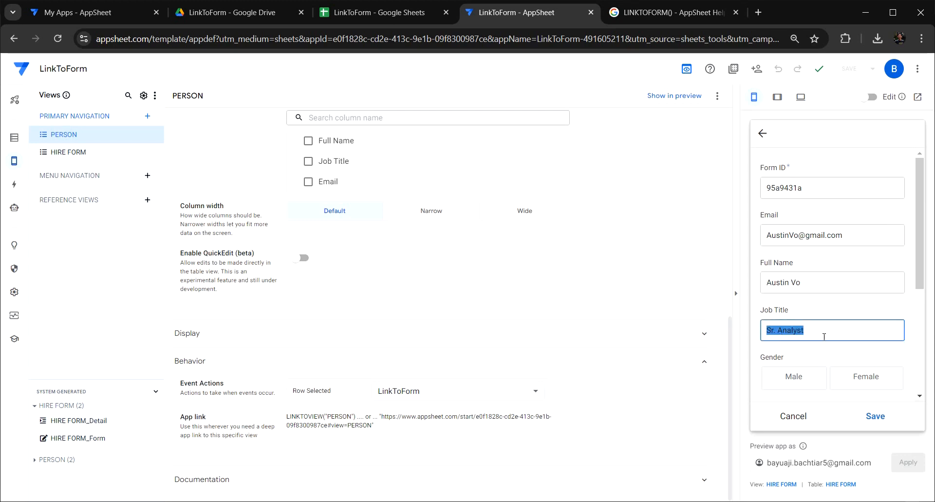
Step: Set the gender to Male and the age to 40 in the first person's hire form and save it
scroll(808, 292, down, 3)
click(793, 264)
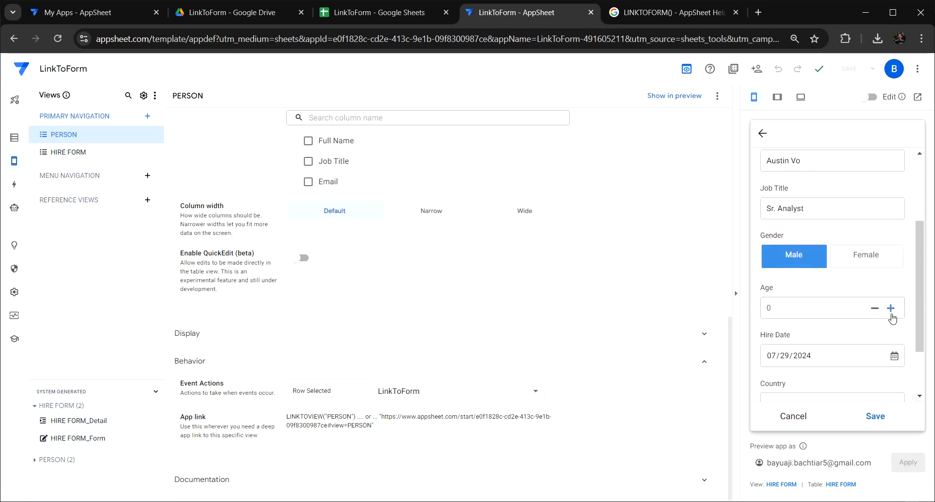
click(890, 311)
click(890, 312)
click(890, 311)
click(889, 310)
drag(817, 304, 645, 291)
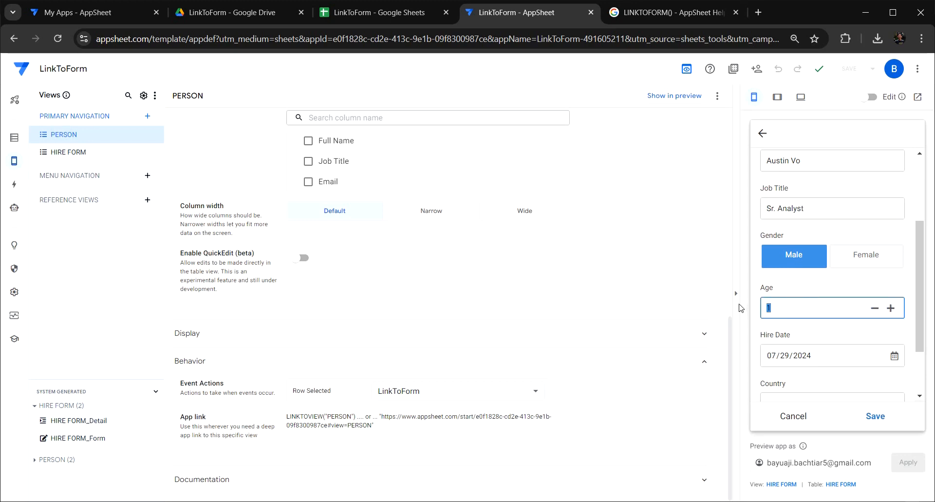
text(35)
drag(801, 311, 719, 299)
text(40)
click(816, 339)
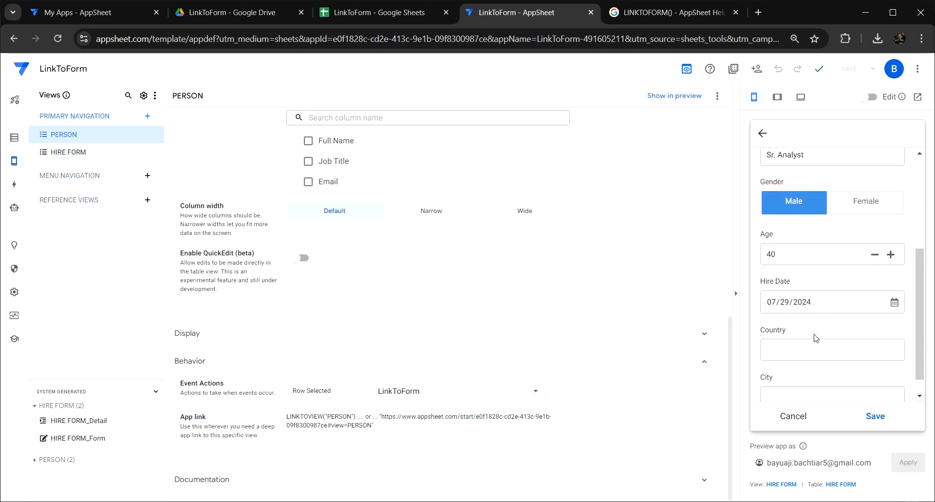
scroll(815, 339, down, 2)
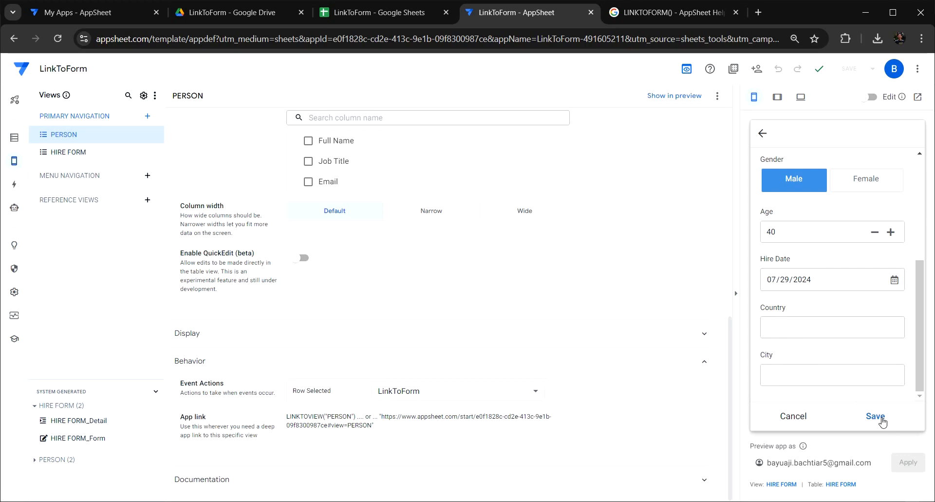
click(881, 420)
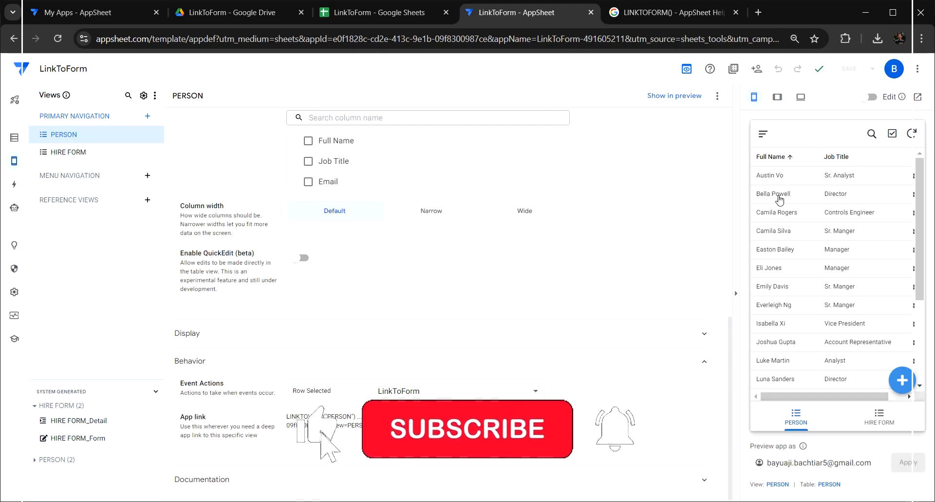
Step: Open the hire form from the second person in the preview, set gender Female and age 50, and save it
click(779, 196)
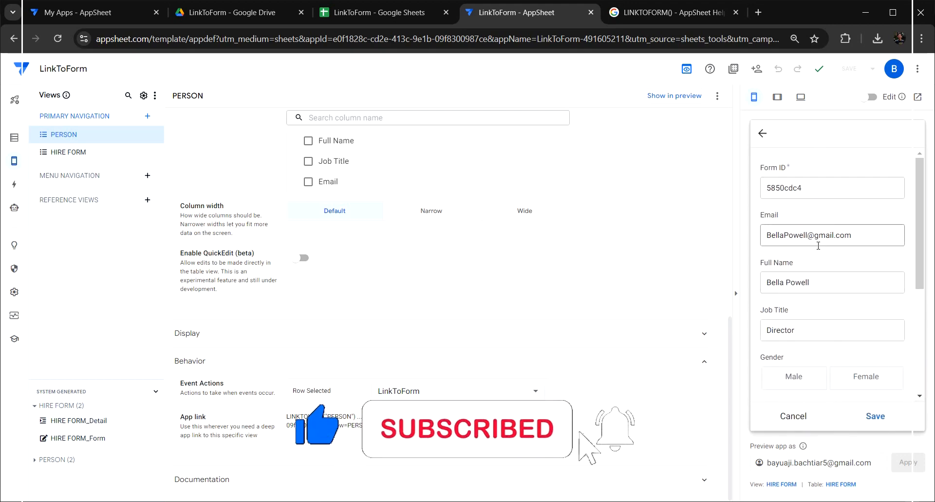
scroll(796, 320, down, 3)
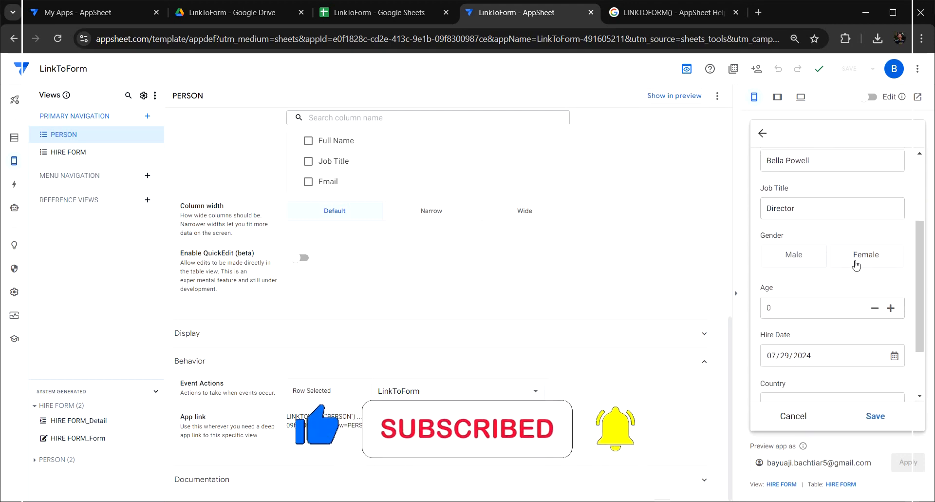
click(856, 265)
scroll(832, 311, down, 2)
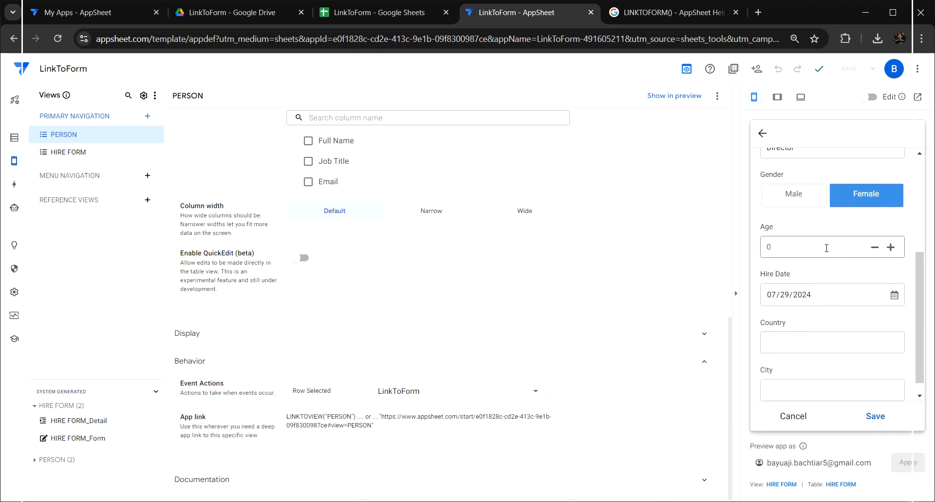
click(826, 248)
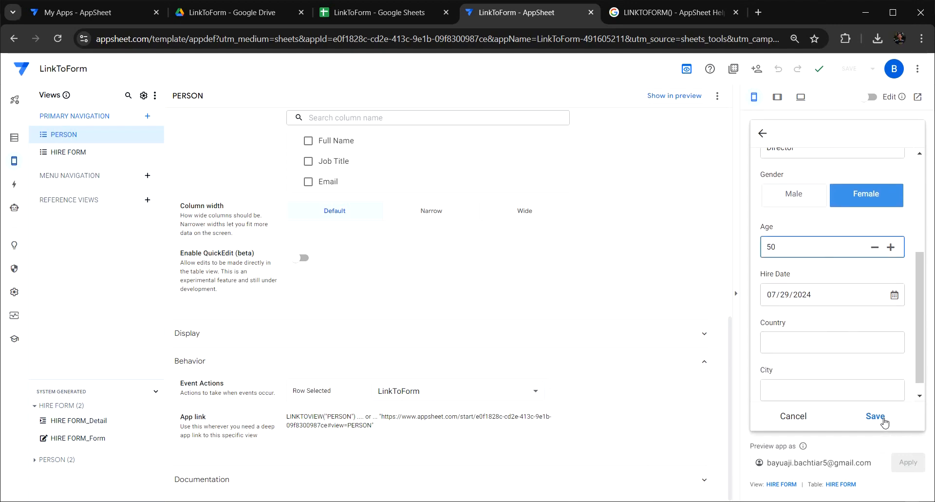
click(875, 415)
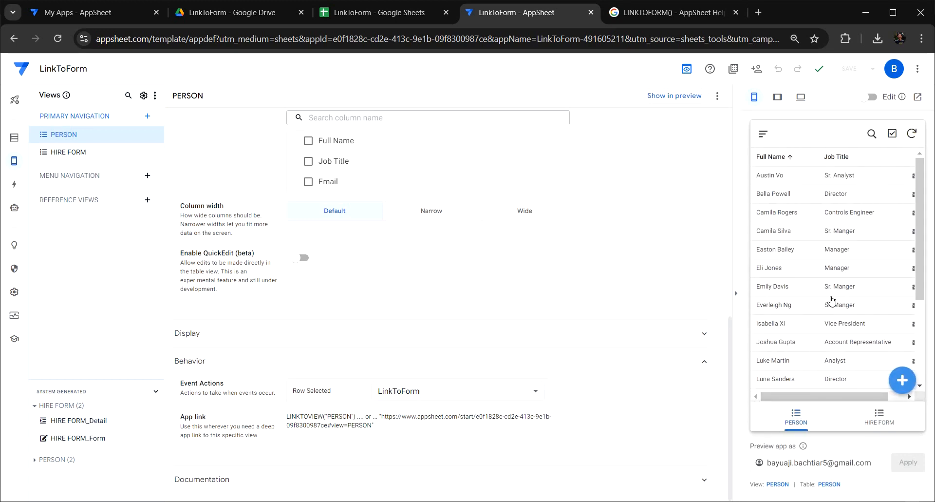